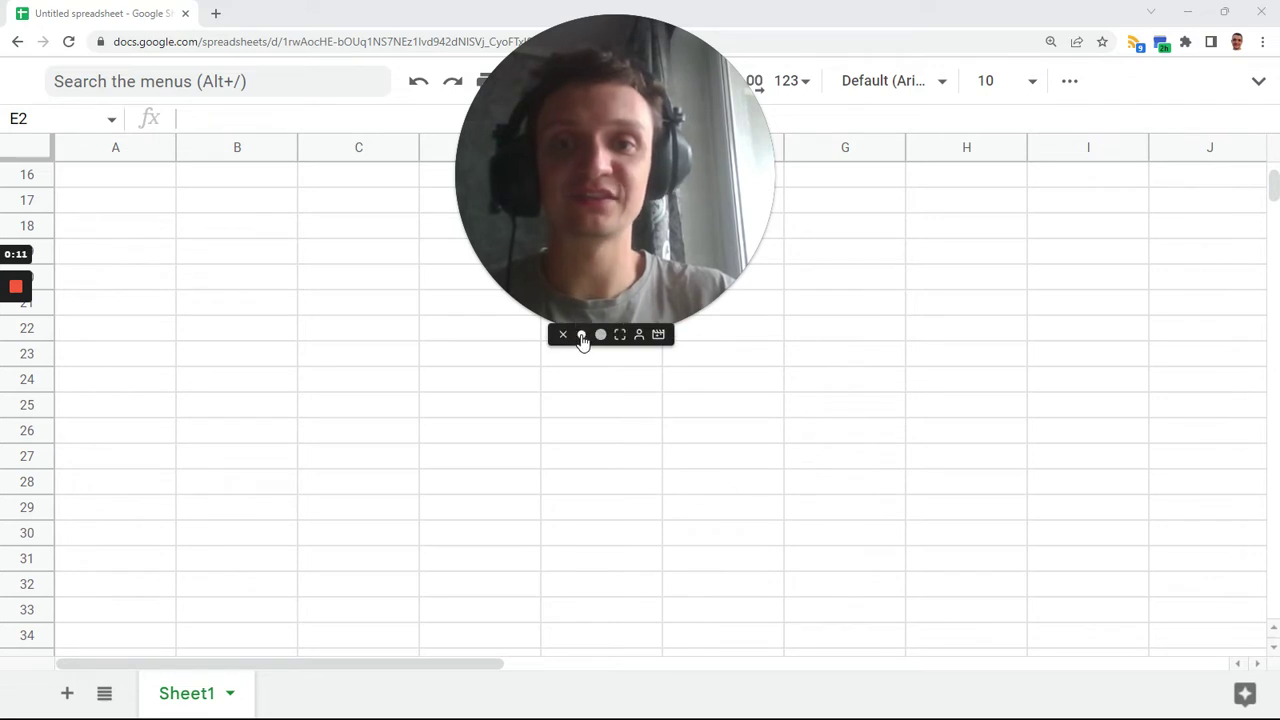
Start a FILTER formula in E2 with A2:C as the source range
click(582, 336)
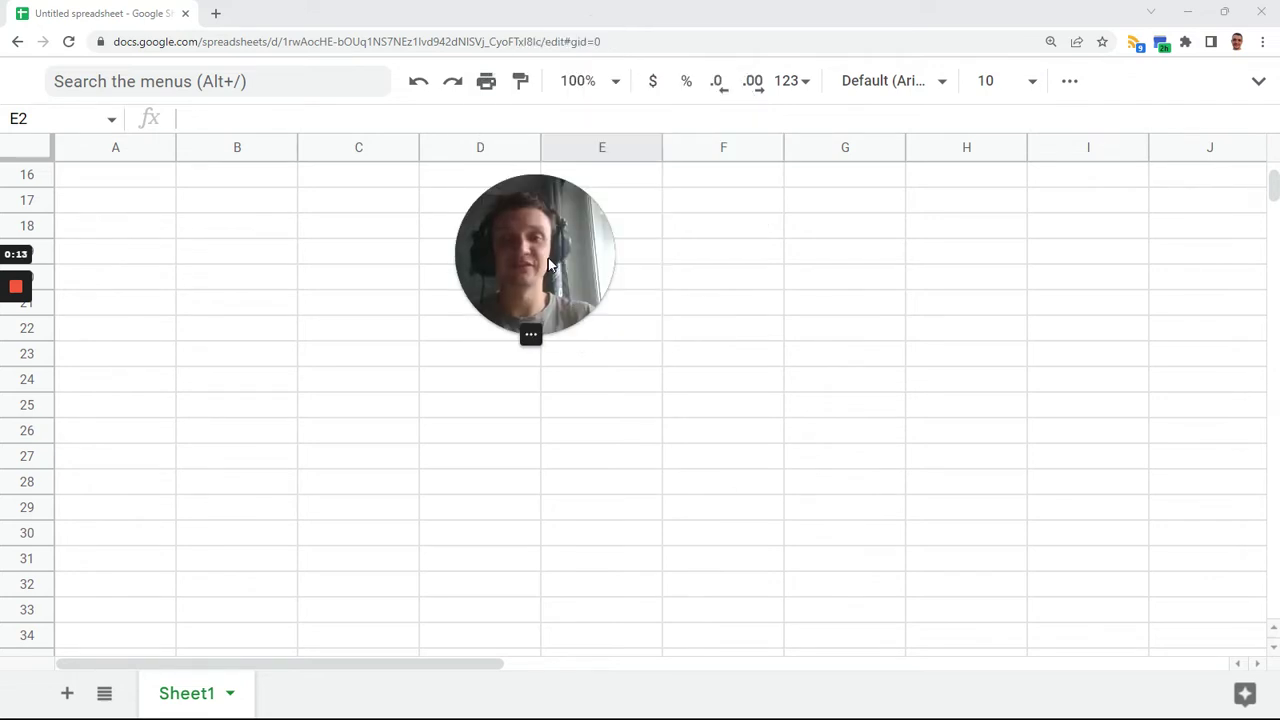
drag(528, 254, 1278, 48)
scroll(430, 395, up, 5)
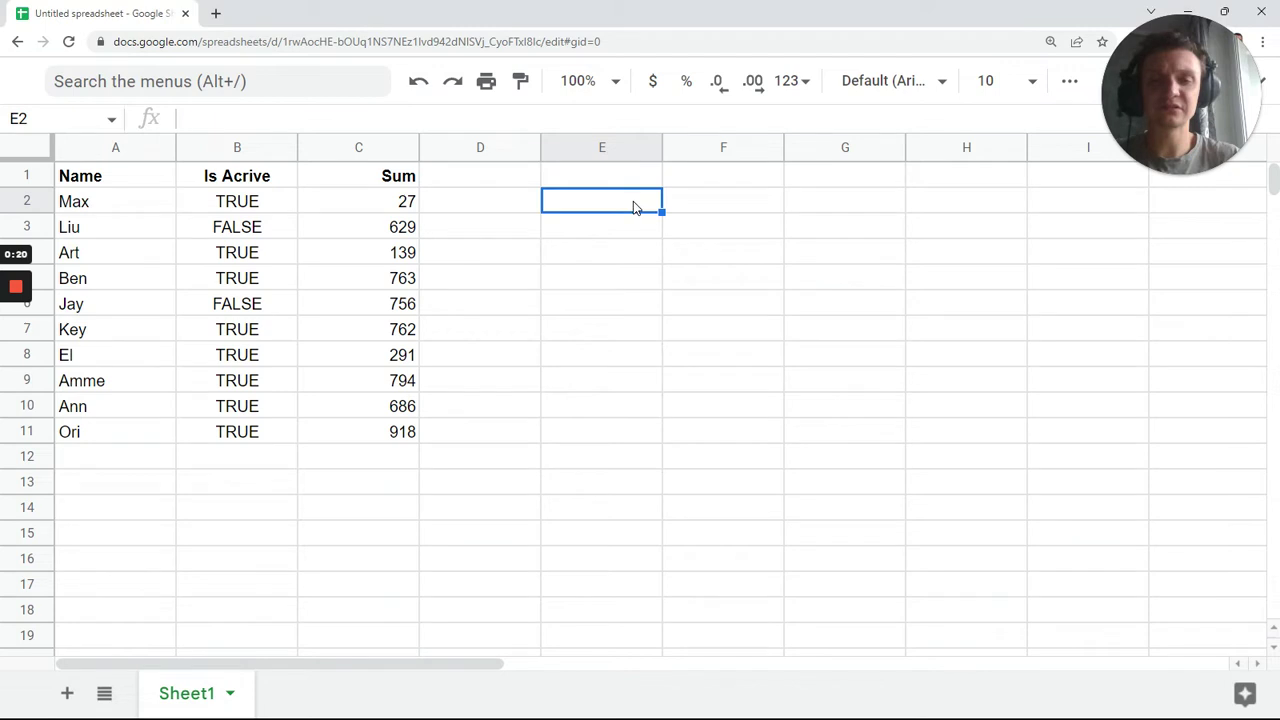
text(=fil)
key(Tab)
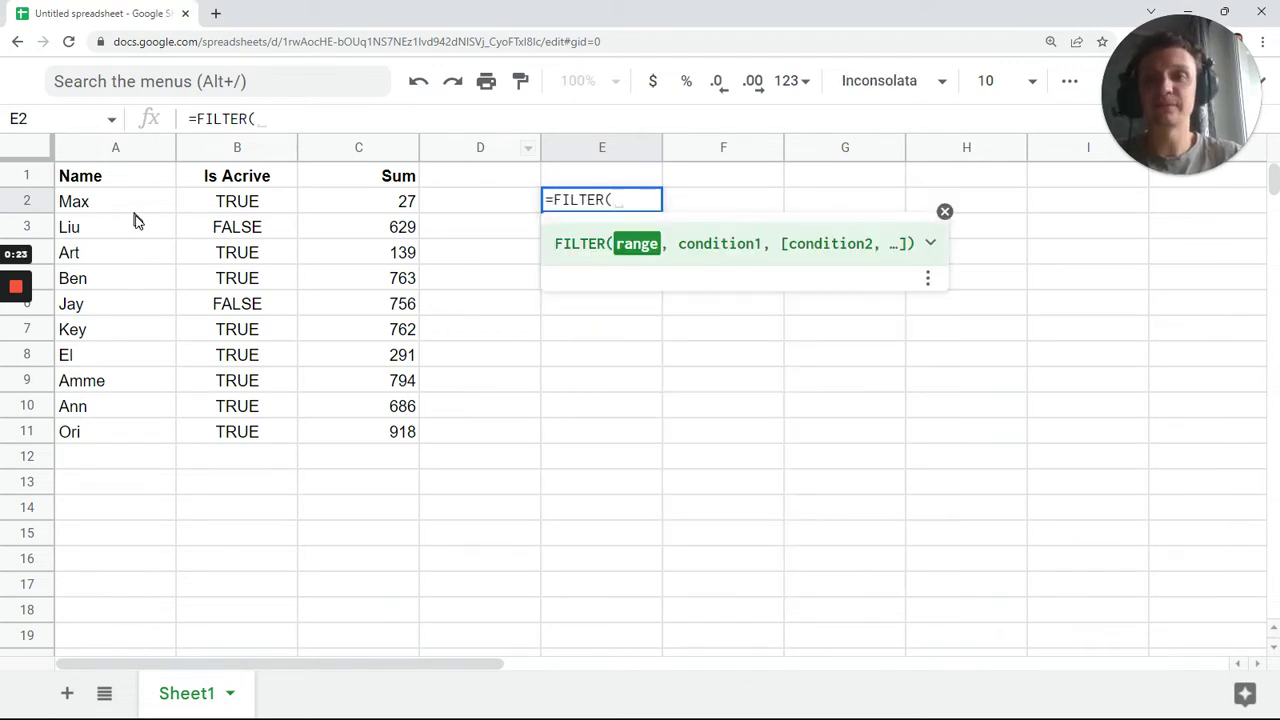
drag(130, 210, 393, 495)
key(BackSpace)
Add the C2:C>500 condition, commit the formula, and move it to F2
key(BackSpace)
text(,)
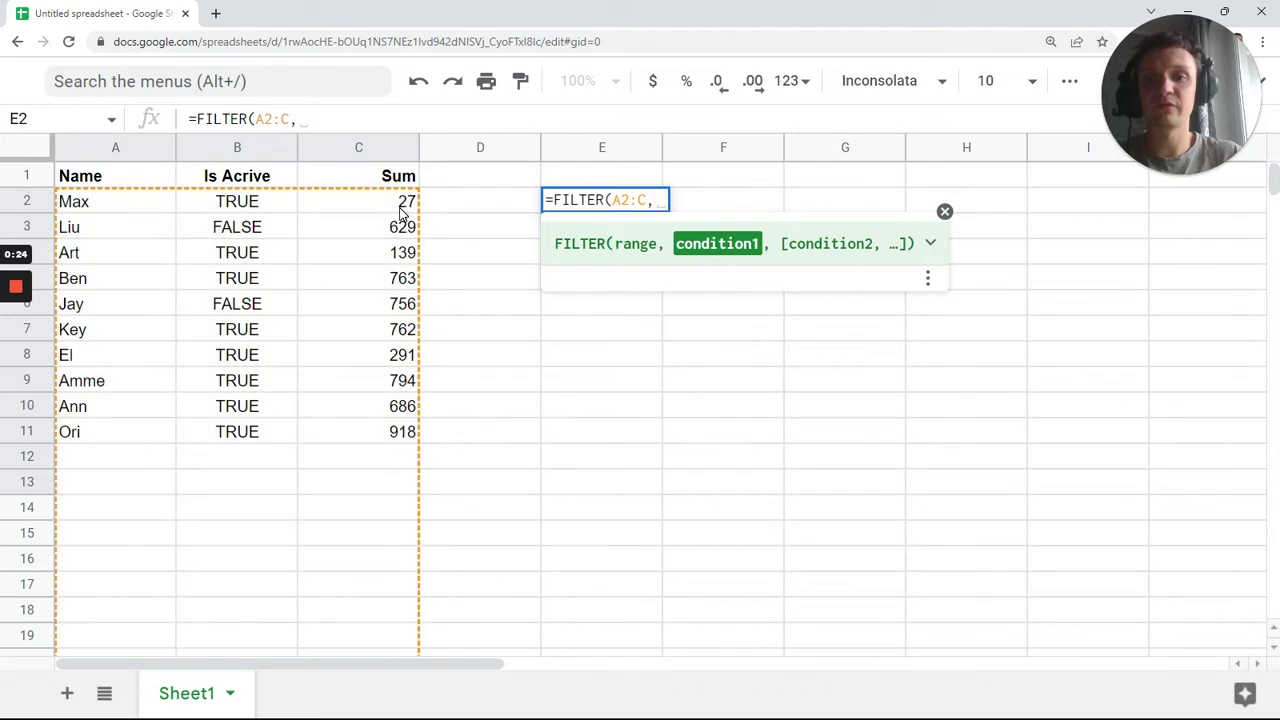
drag(400, 210, 405, 330)
key(BackSpace)
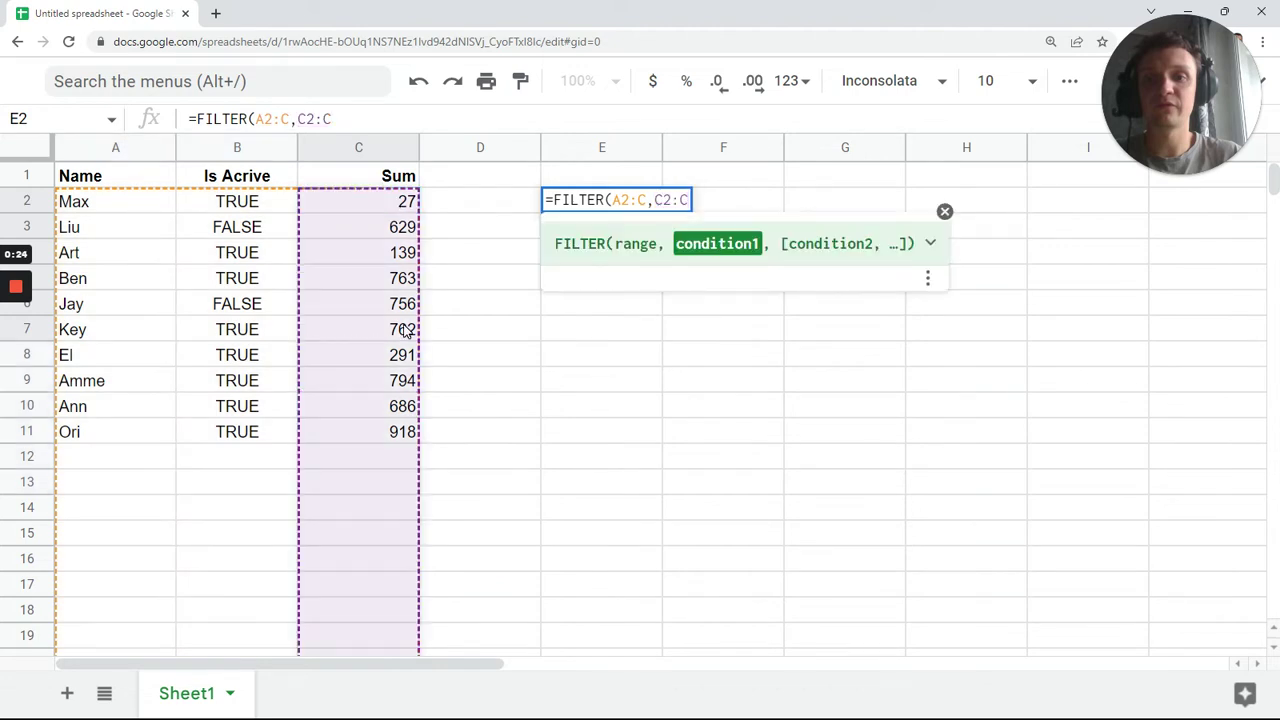
text(>500)
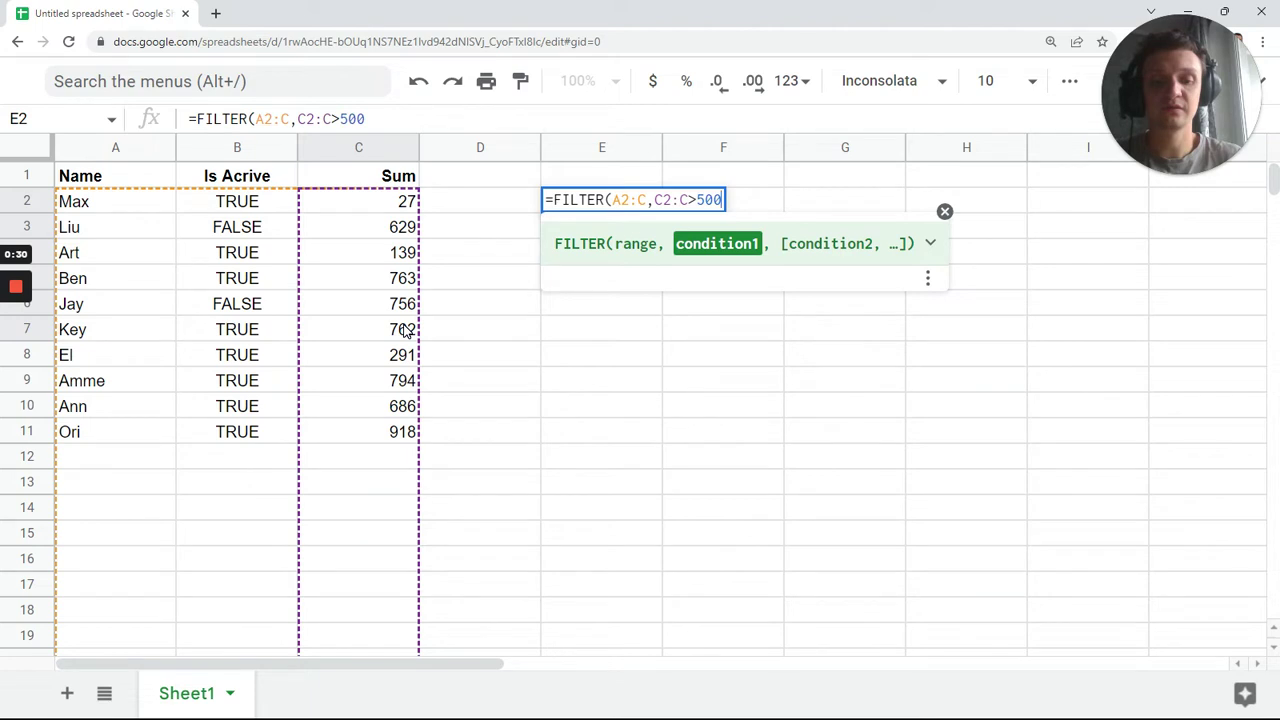
key(Return)
click(590, 205)
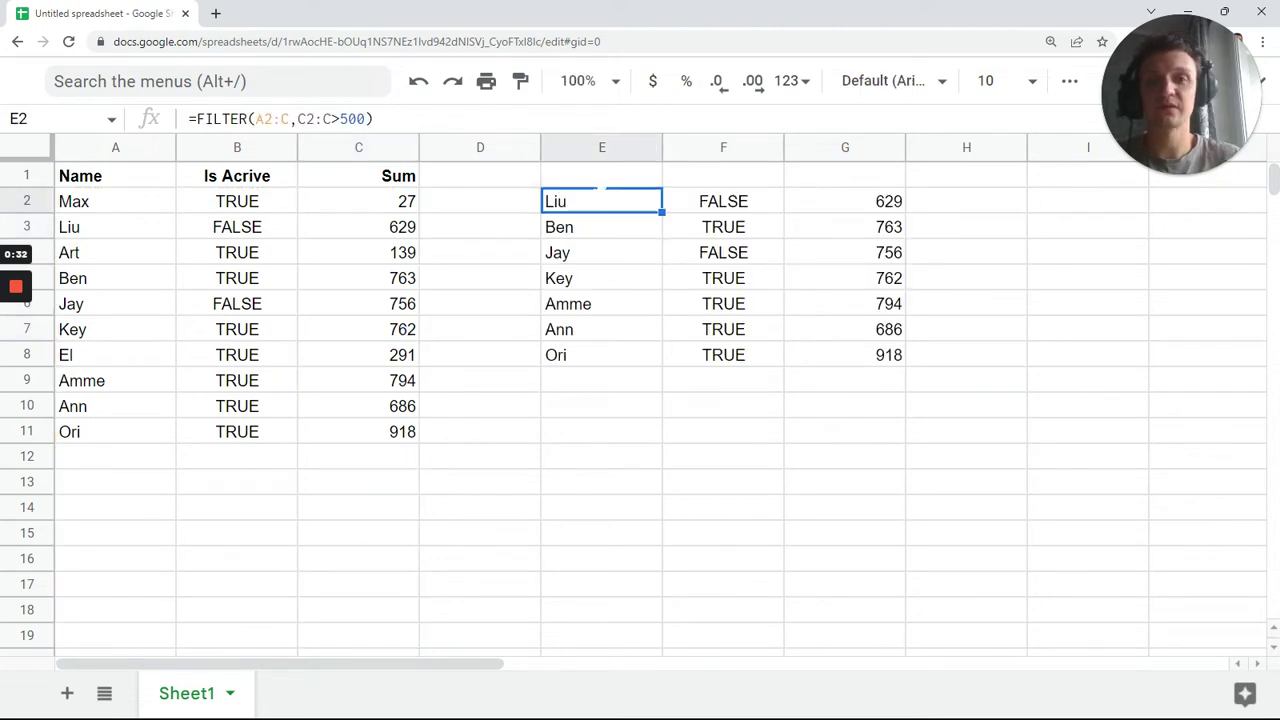
drag(600, 189, 748, 222)
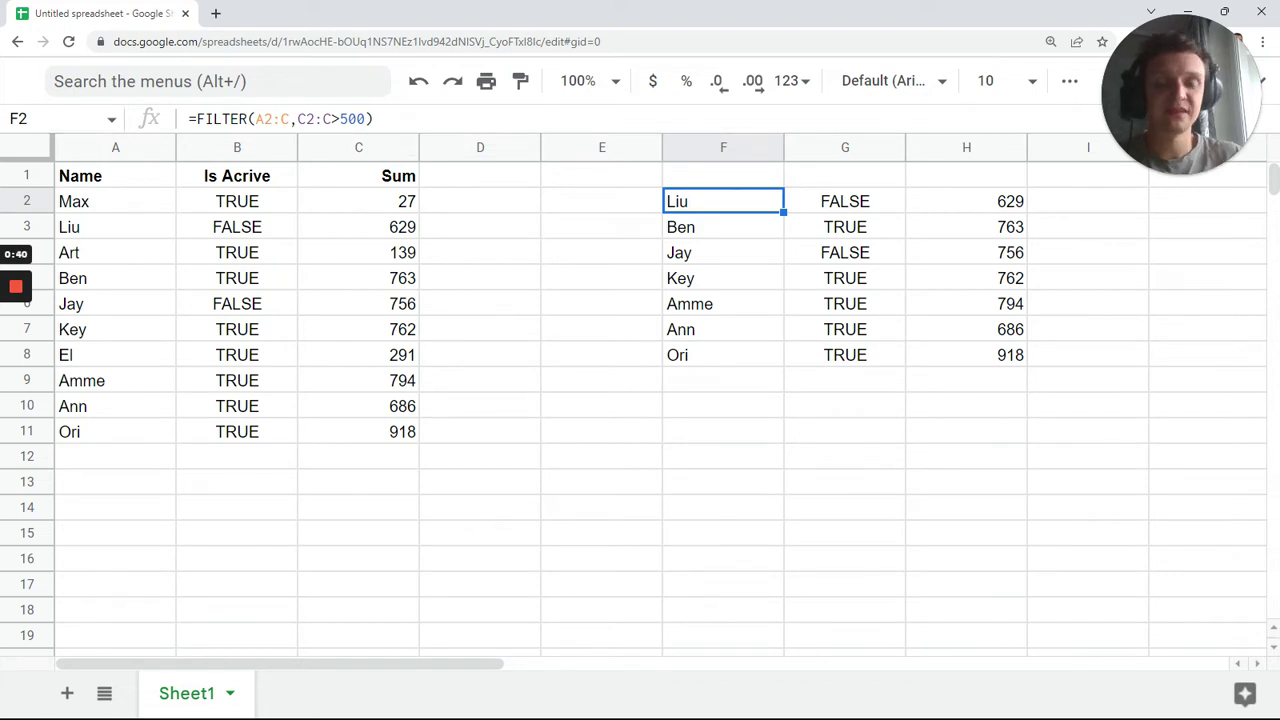
Add a second condition B2:B=true to the FILTER formula, leaving five rows
key(F2)
key(Right)
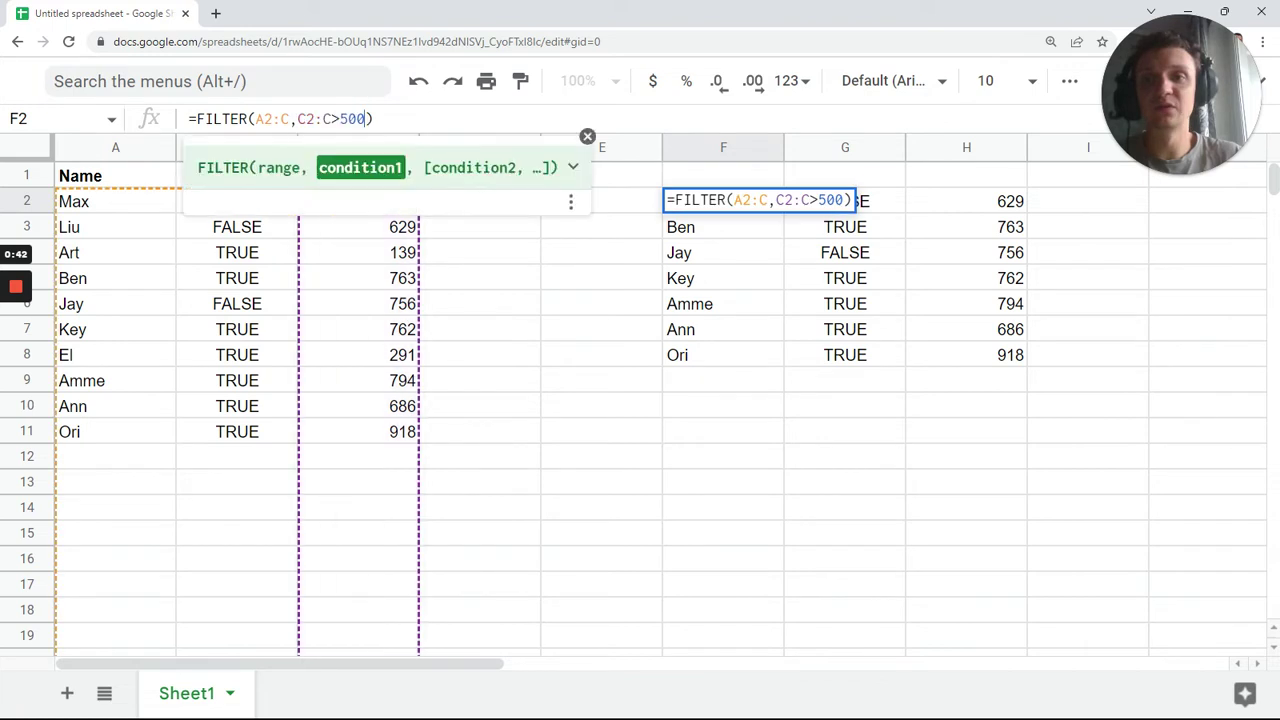
text(,)
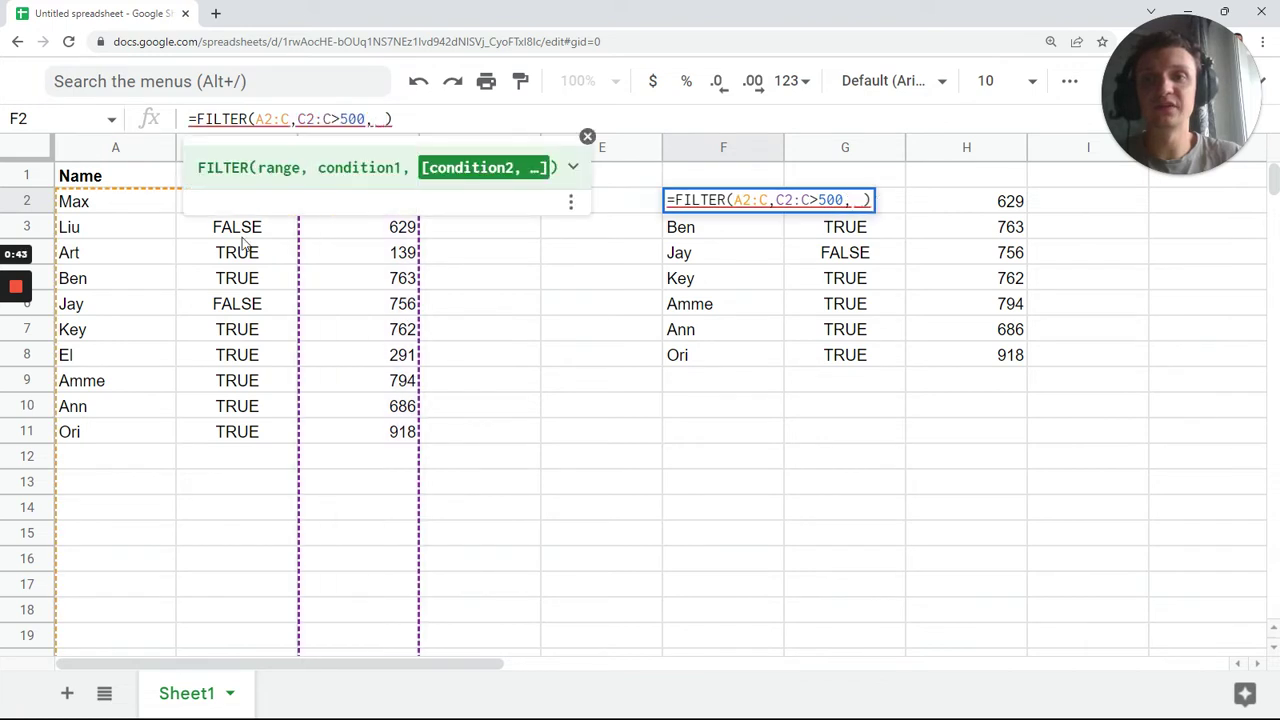
drag(237, 201, 228, 284)
key(BackSpace)
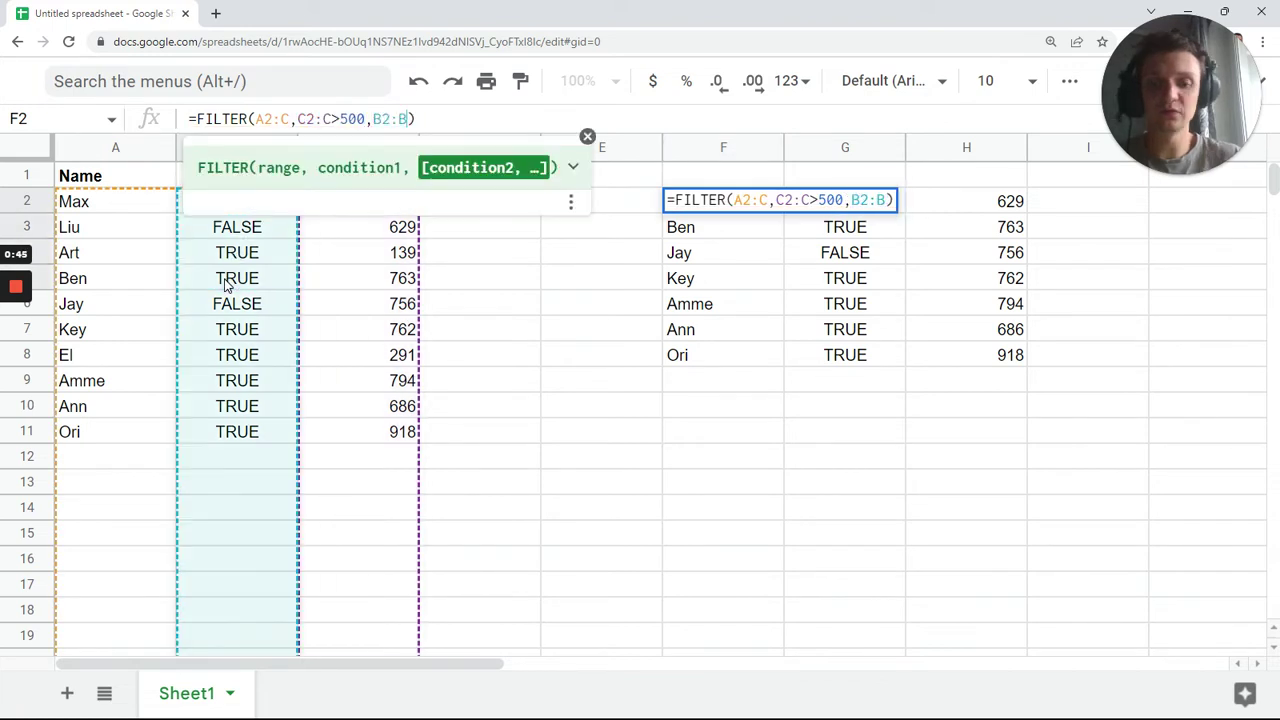
text(=true)
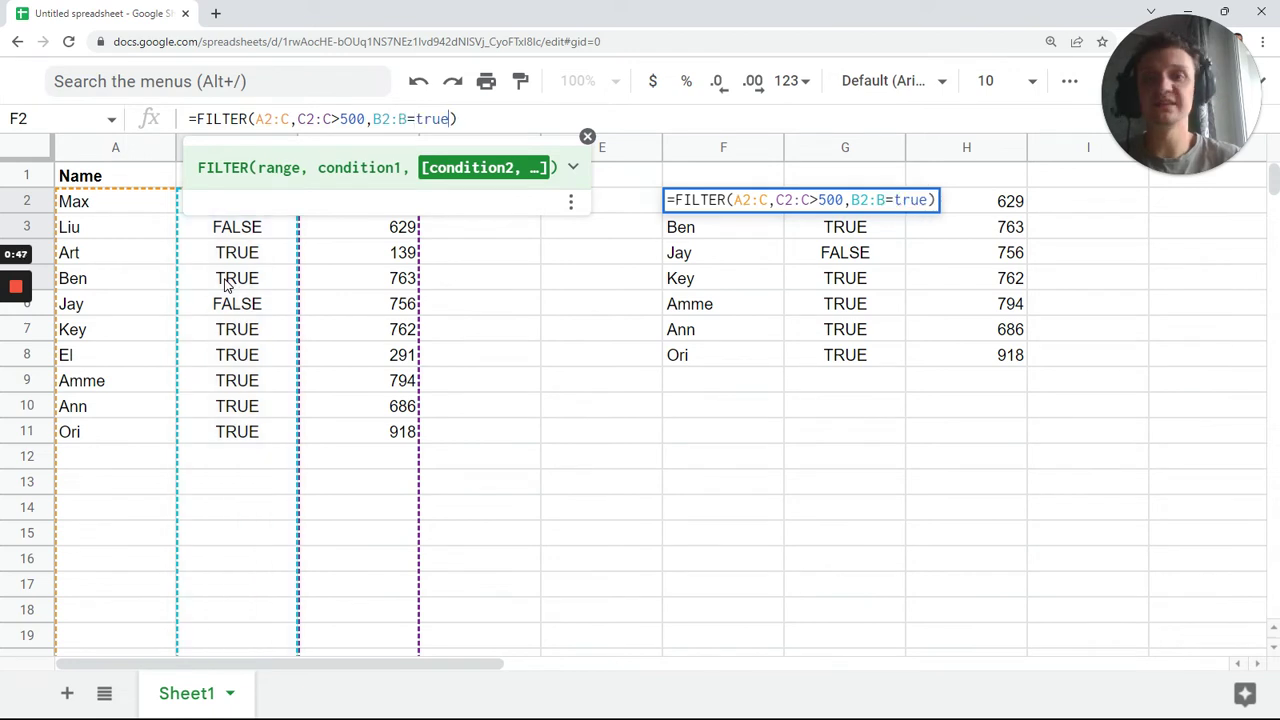
key(Return)
key(Up)
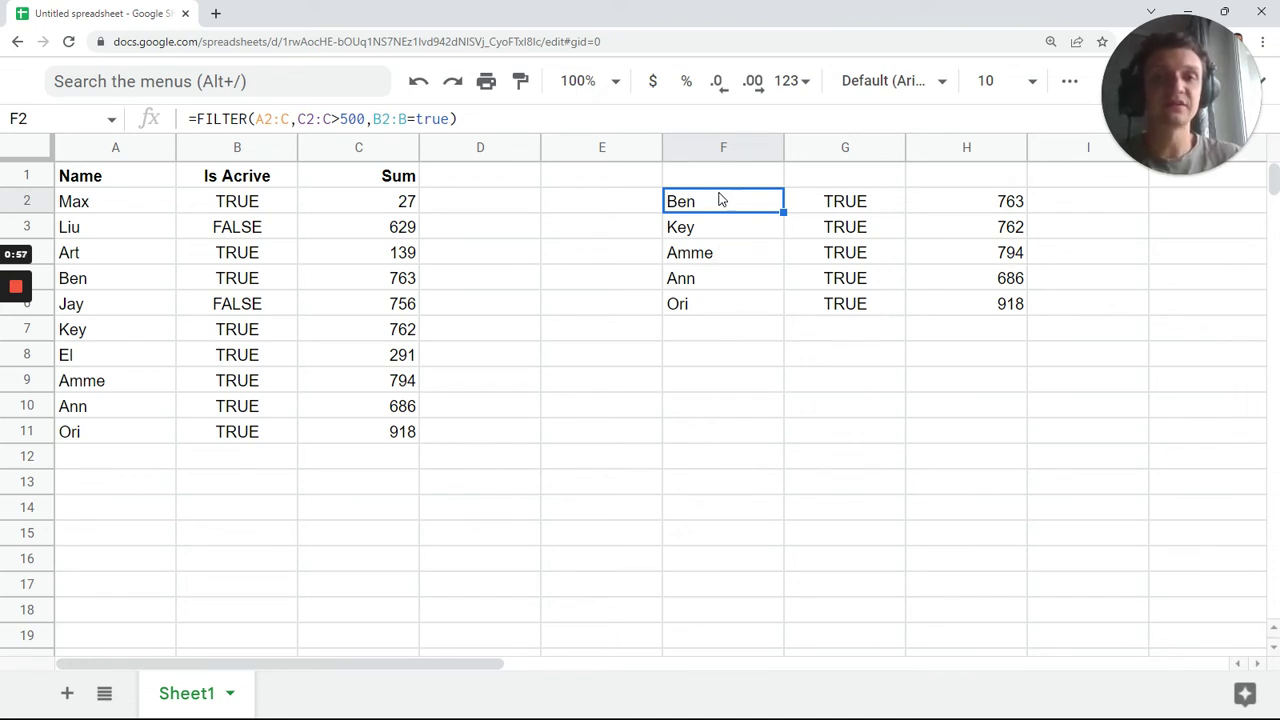
Move the FILTER formula from F2 to G2 and review it unchanged
key(ctrl+c)
drag(665, 206, 786, 215)
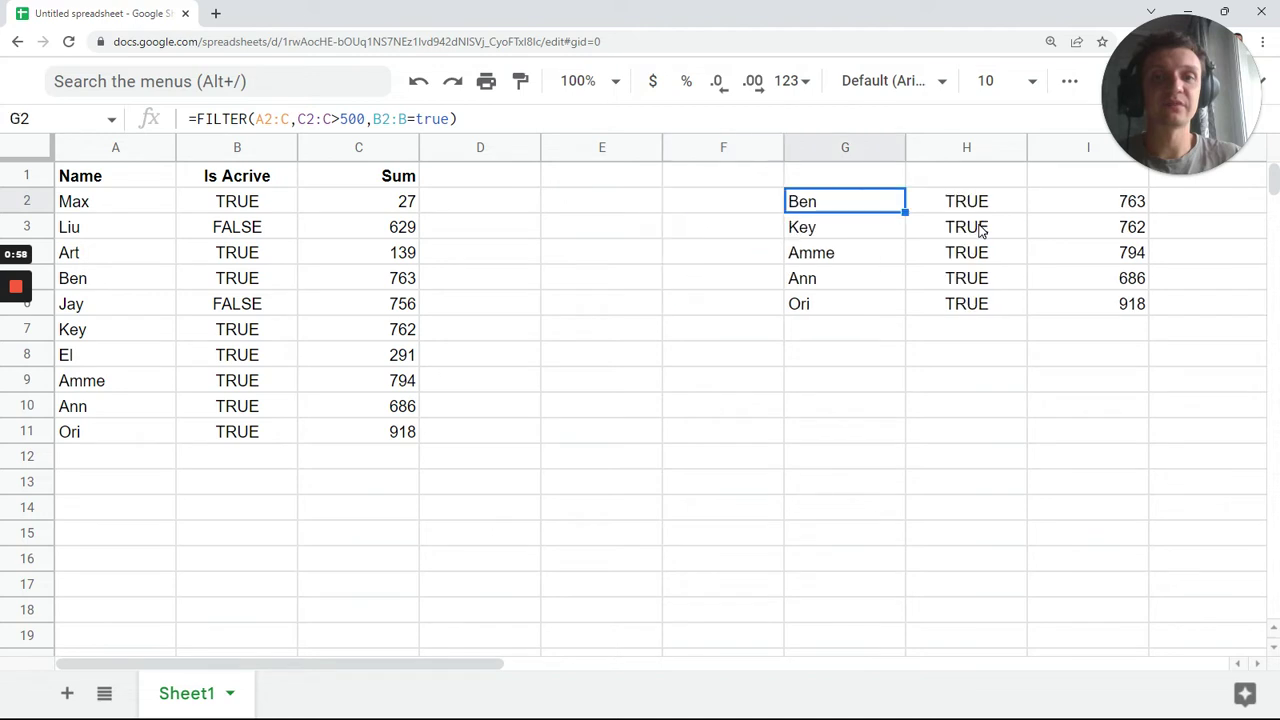
double_click(352, 119)
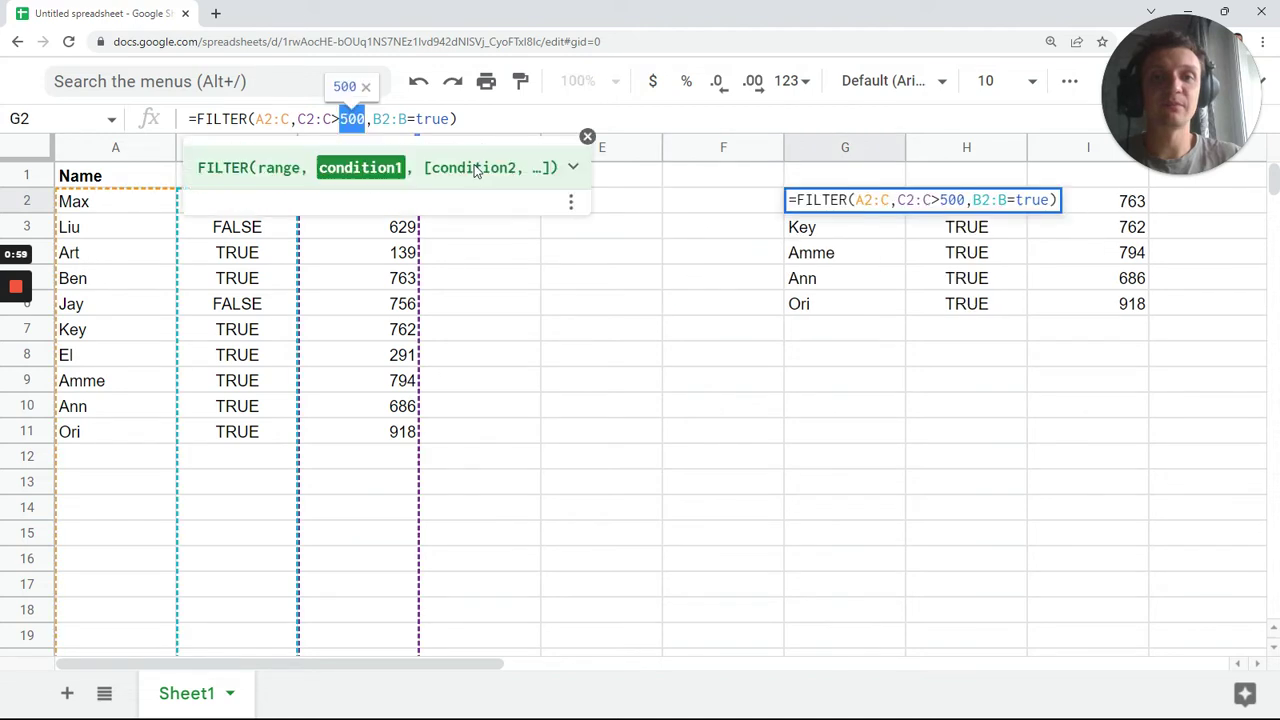
key(Tab)
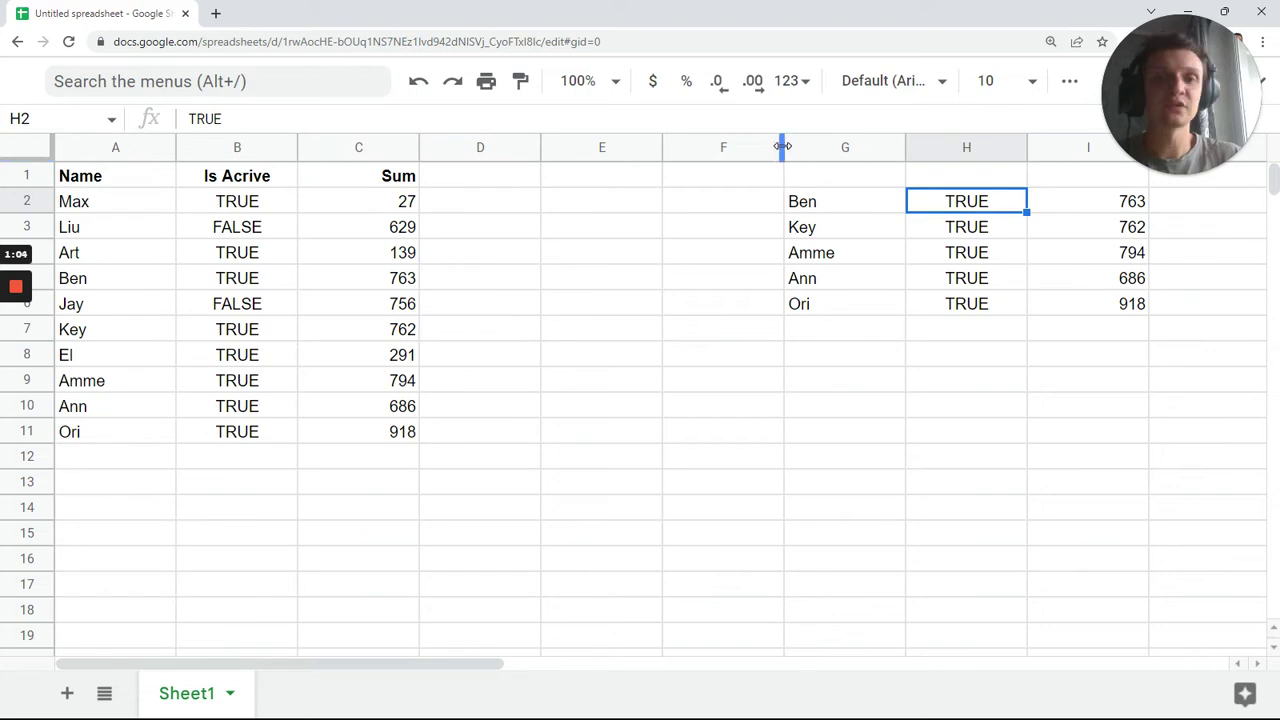
Narrow empty column F so the G2 FILTER output sits beside the table
drag(783, 146, 696, 146)
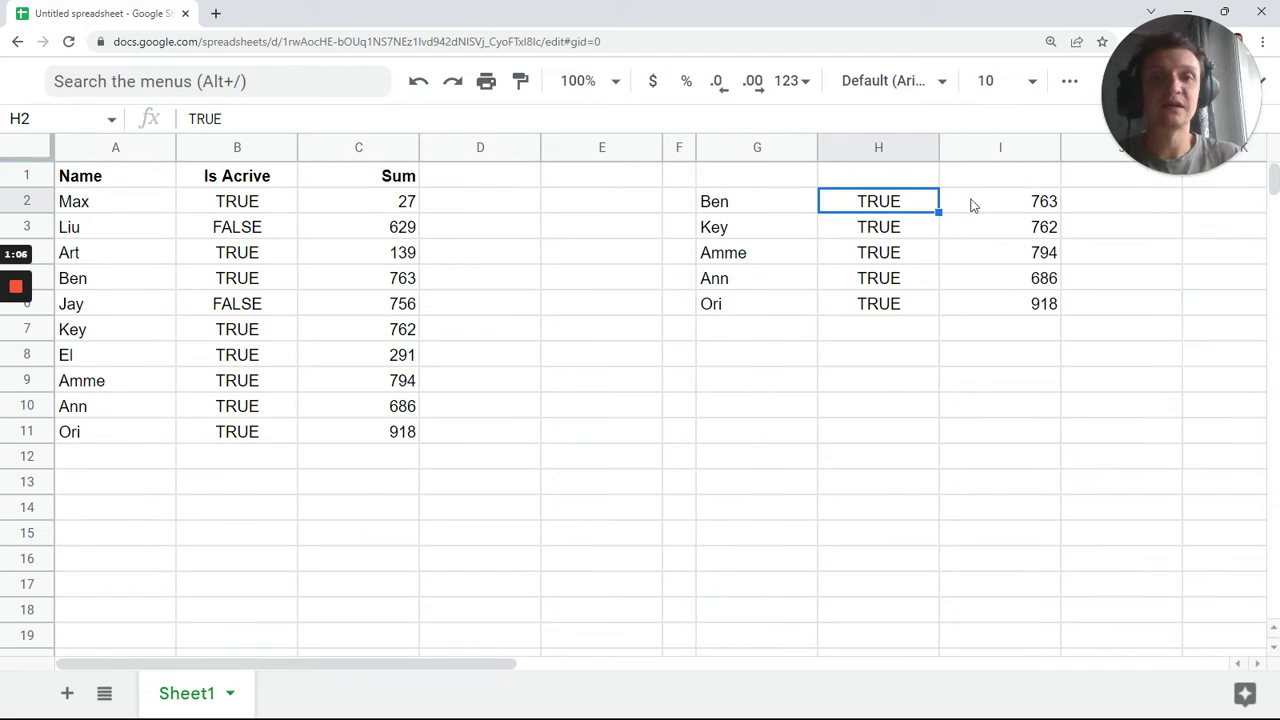
click(785, 209)
click(604, 208)
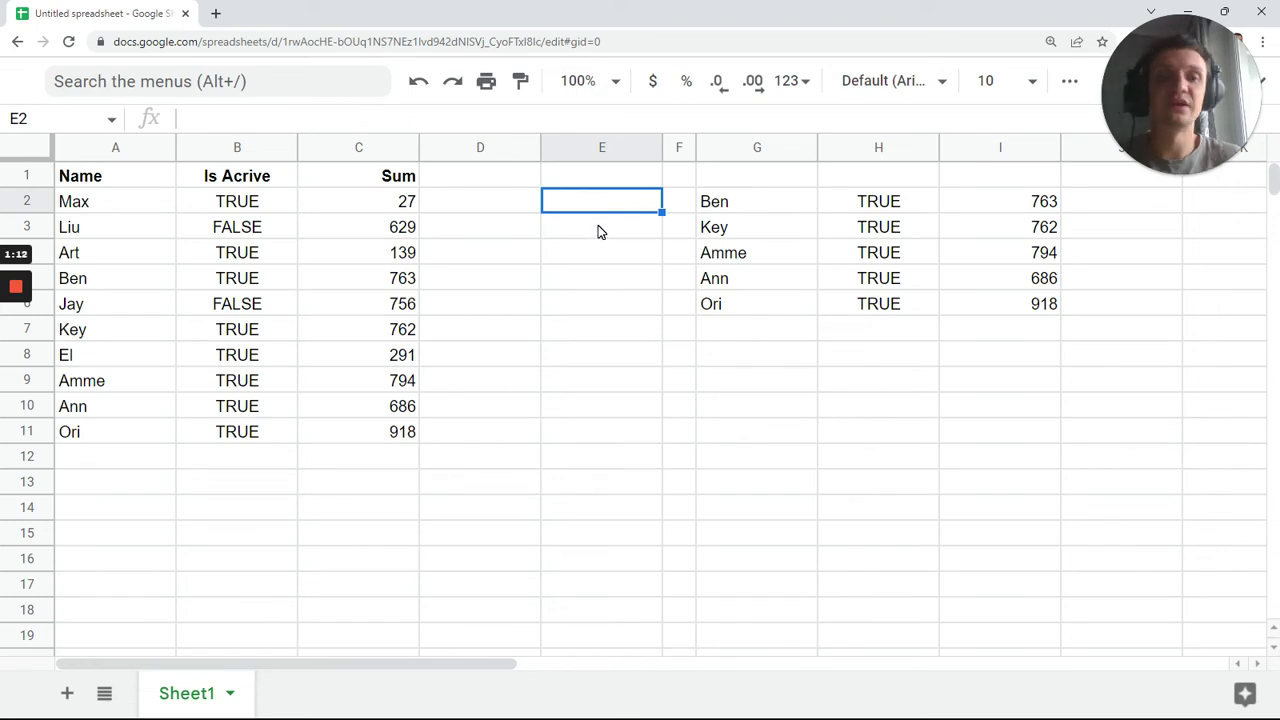
Label E2 'Disable Active', correcting the 'Acrive' typo
text(Disable)
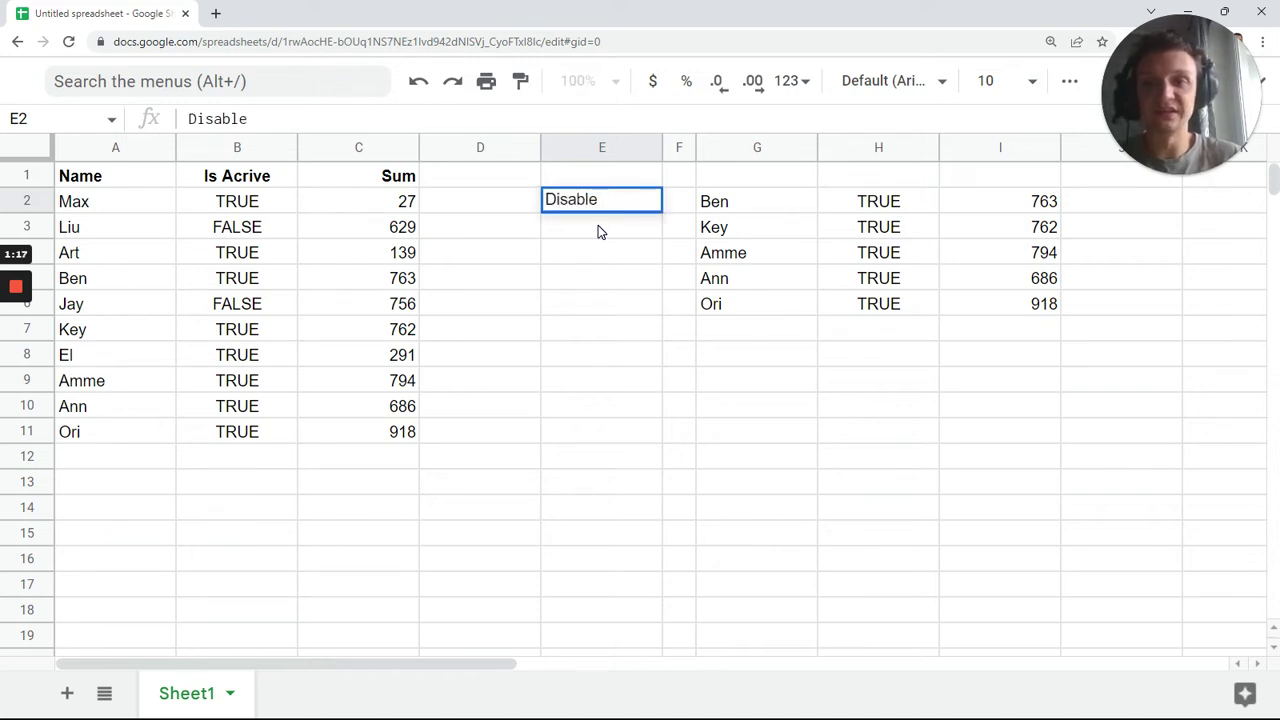
text( Acrive)
key(Tab)
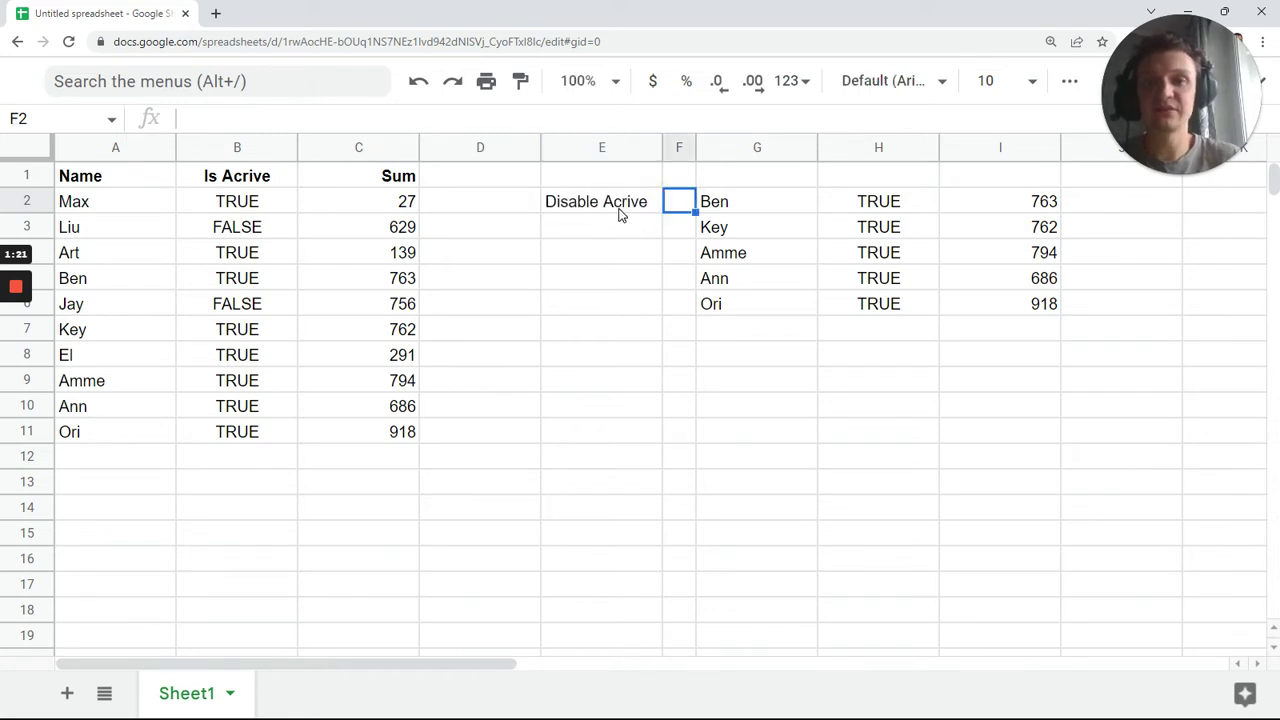
click(630, 205)
double_click(624, 200)
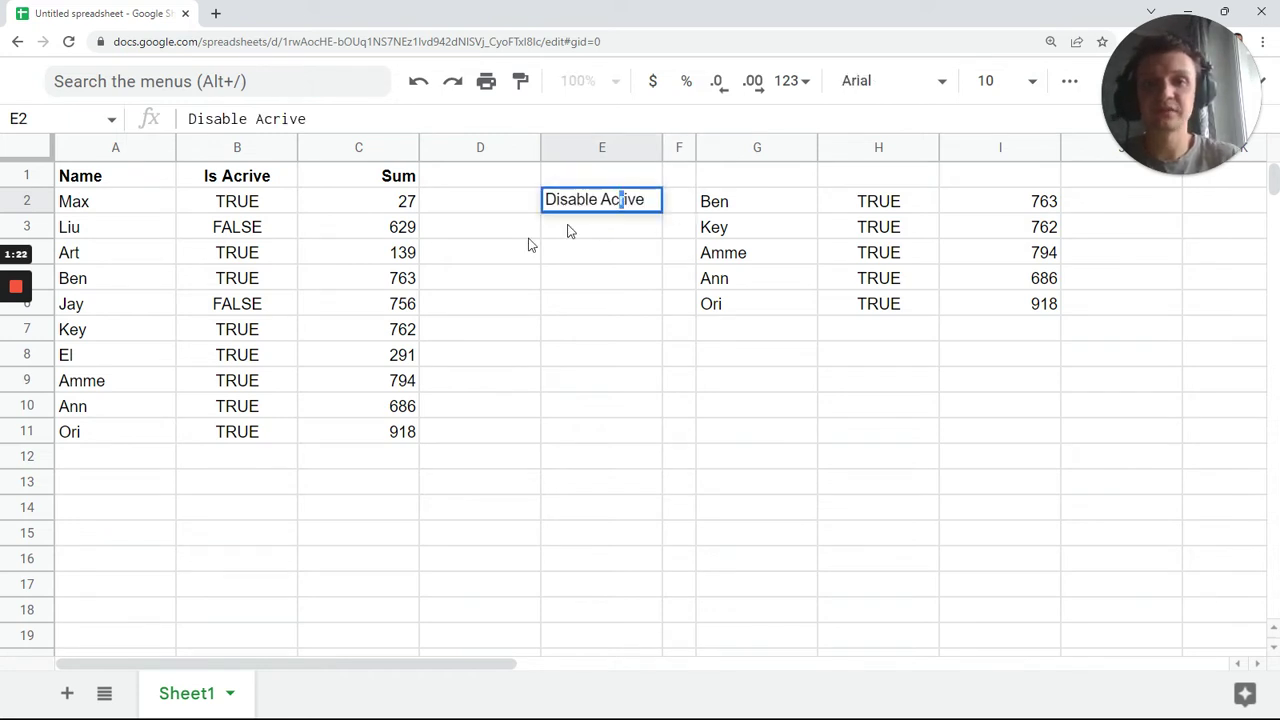
text(t)
key(Tab)
Correct the column B header in B1 to 'Is Active'
double_click(253, 187)
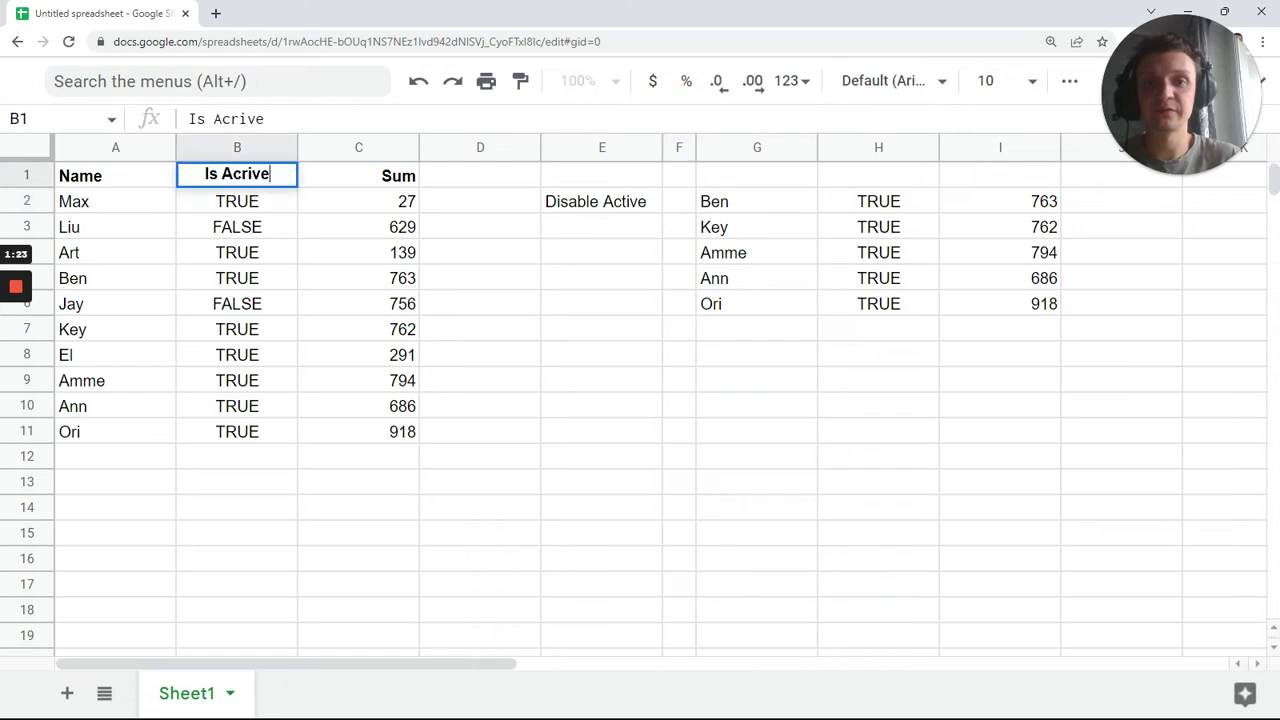
click(243, 176)
key(BackSpace)
text(t)
key(Tab)
Label E5 'Disable > 500'
click(603, 230)
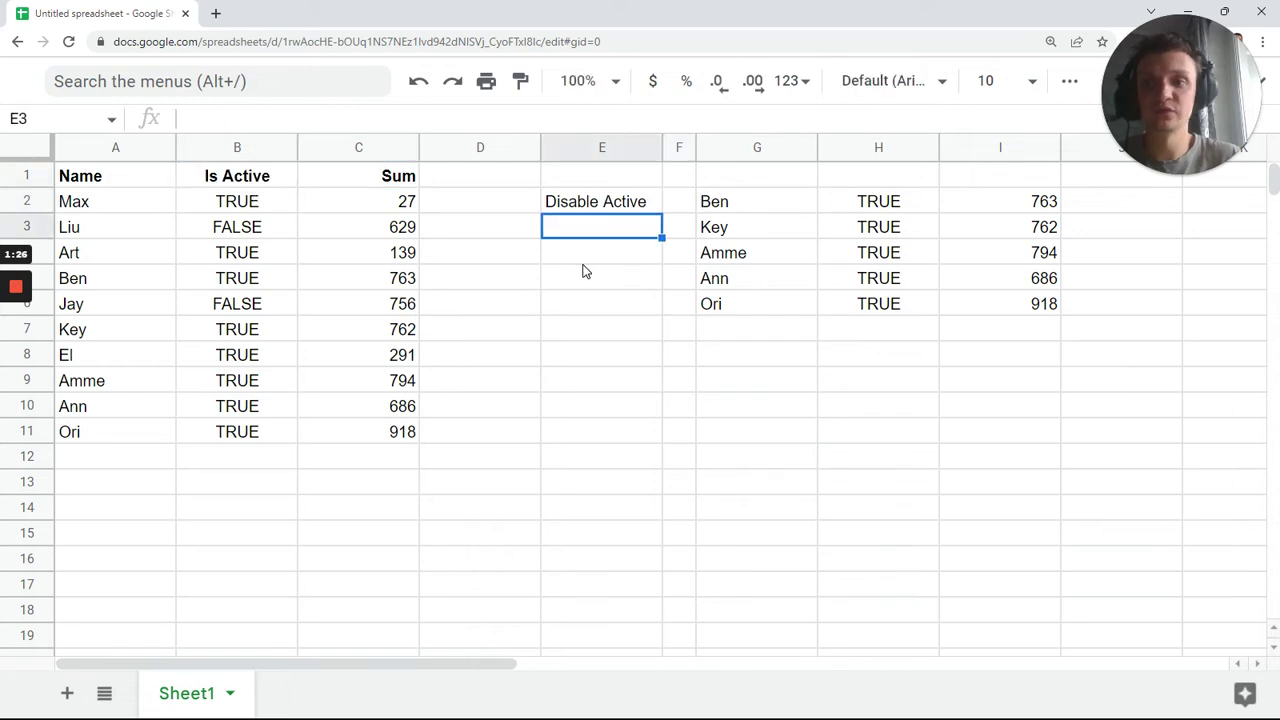
click(589, 282)
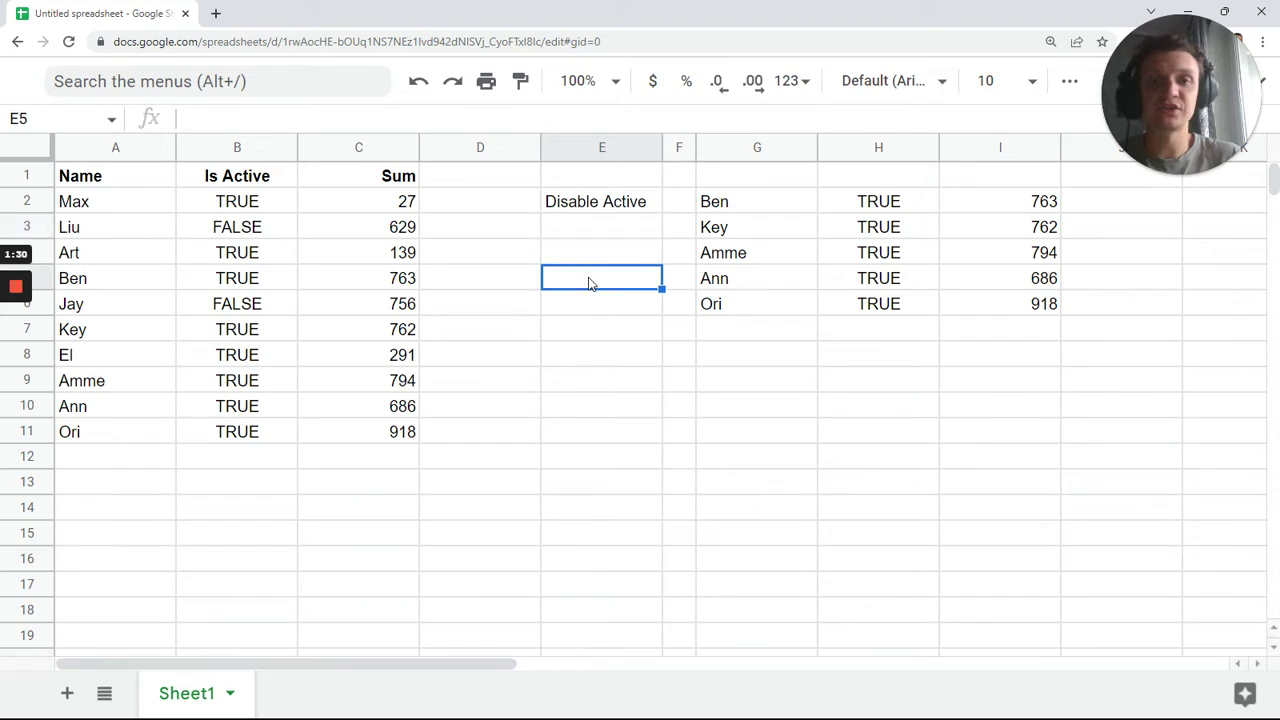
text(Disab)
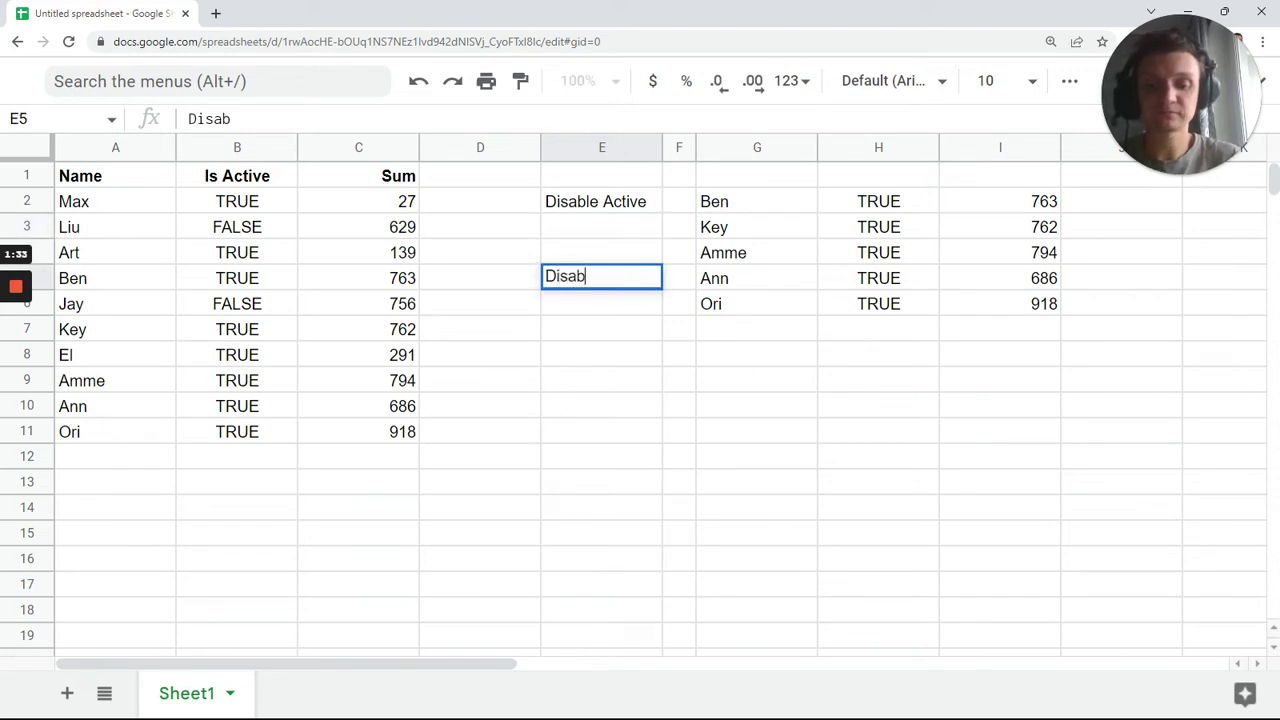
text(le > 500)
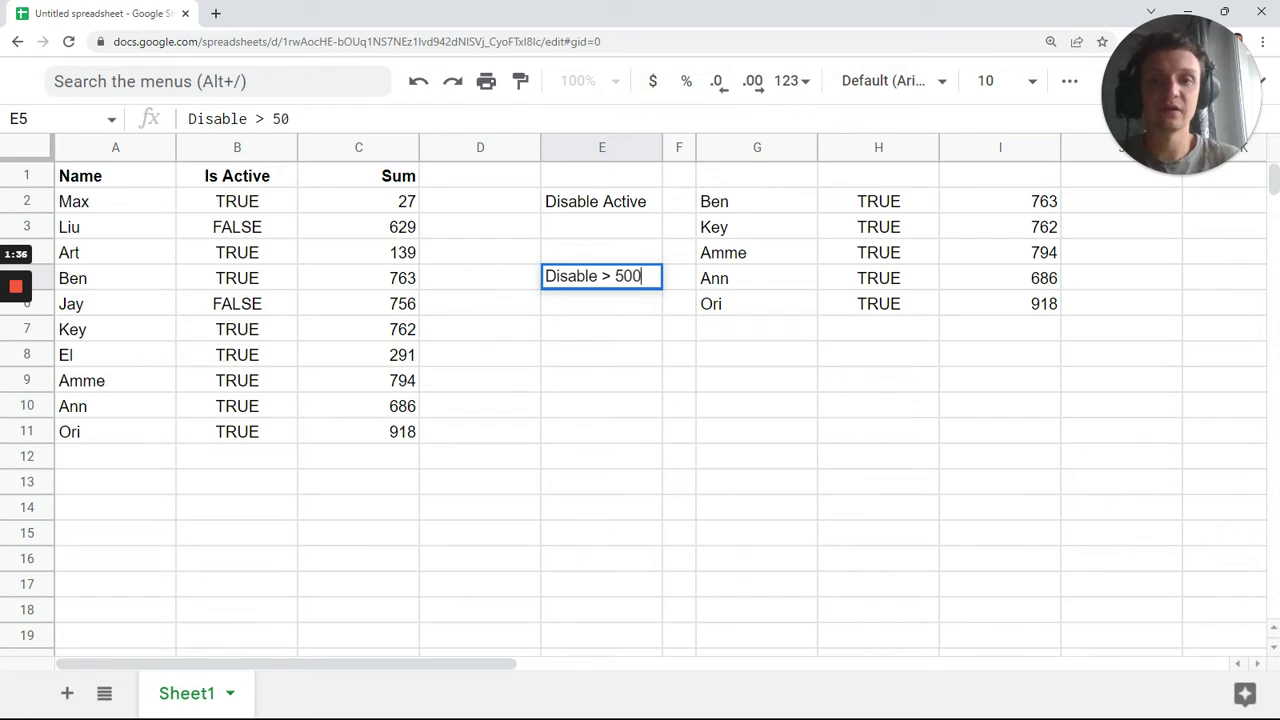
key(Return)
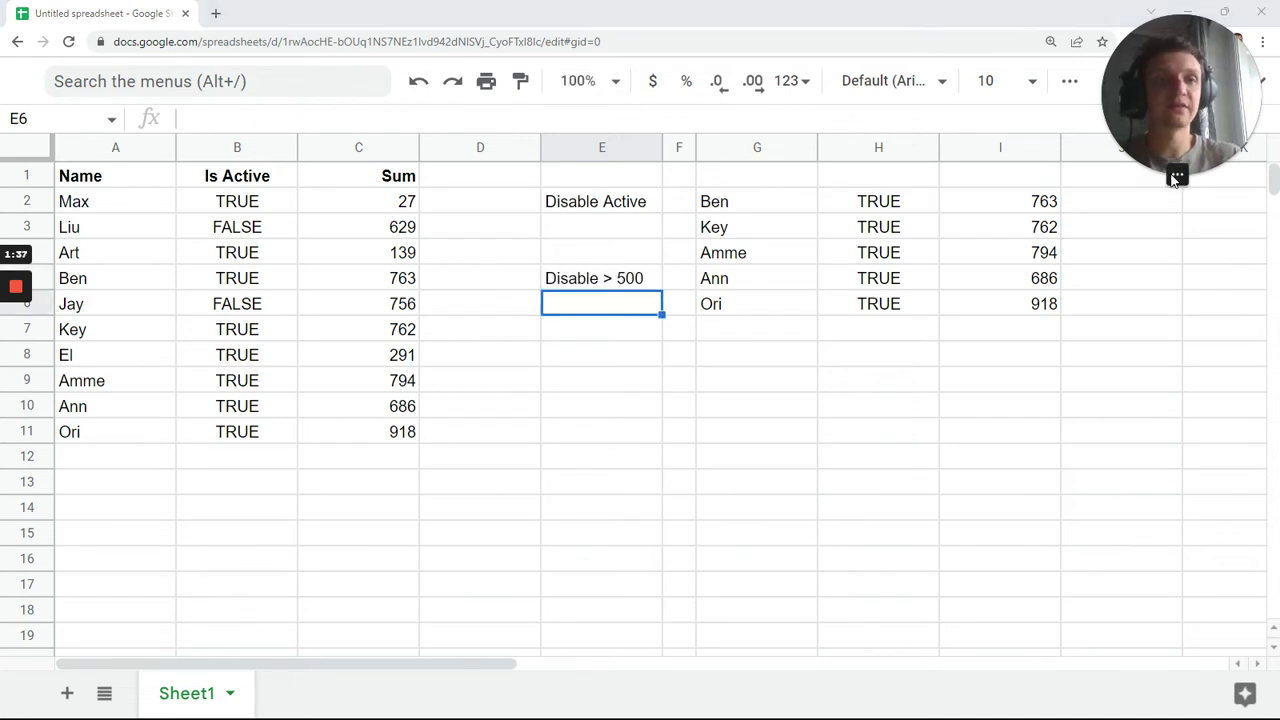
Insert a checkbox into E3 via the Insert menu
drag(1172, 170, 1168, 334)
click(1258, 81)
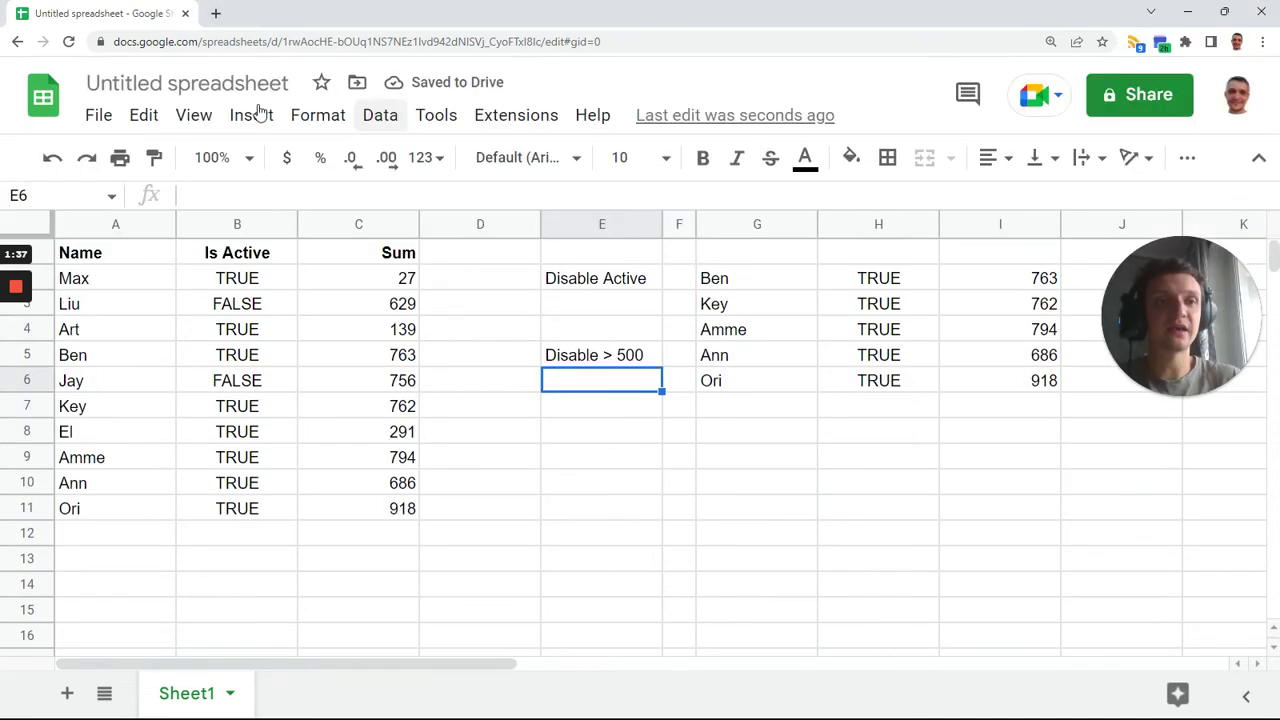
click(588, 302)
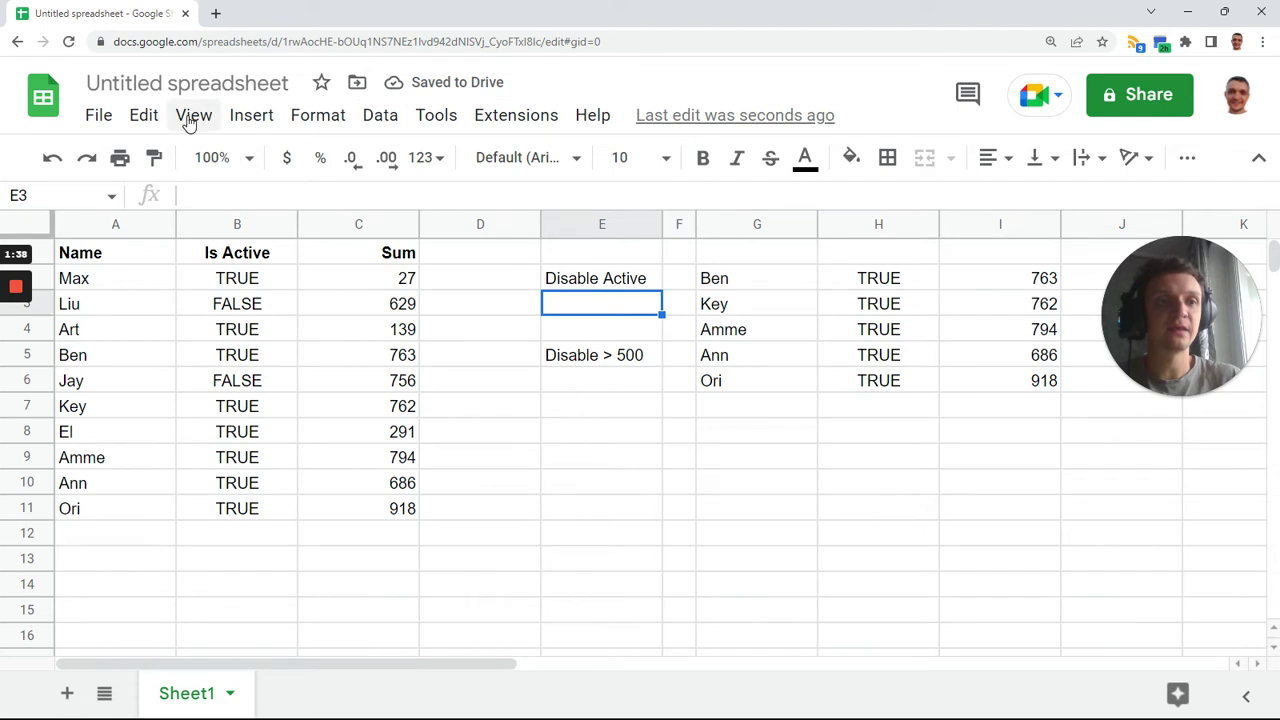
click(251, 117)
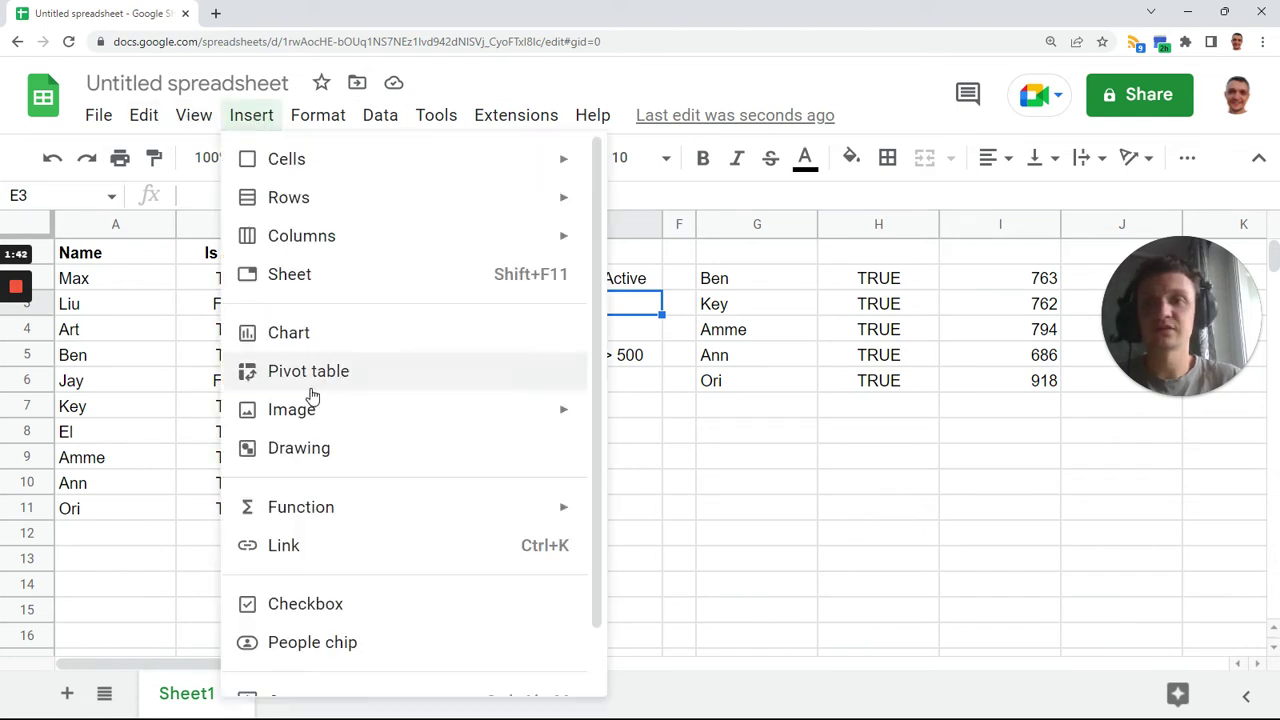
click(350, 605)
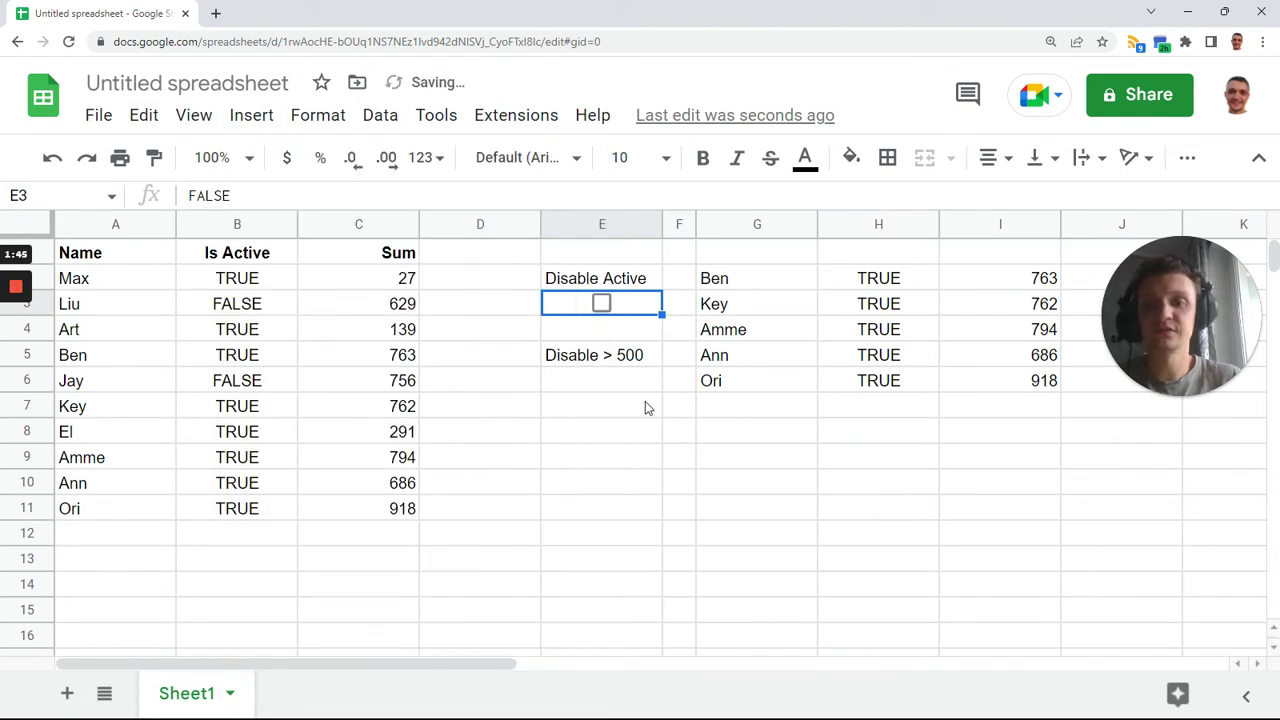
Paste a copy of the checkbox into E6 under the Disable > 500 label
click(603, 390)
key(ctrl+v)
click(1259, 157)
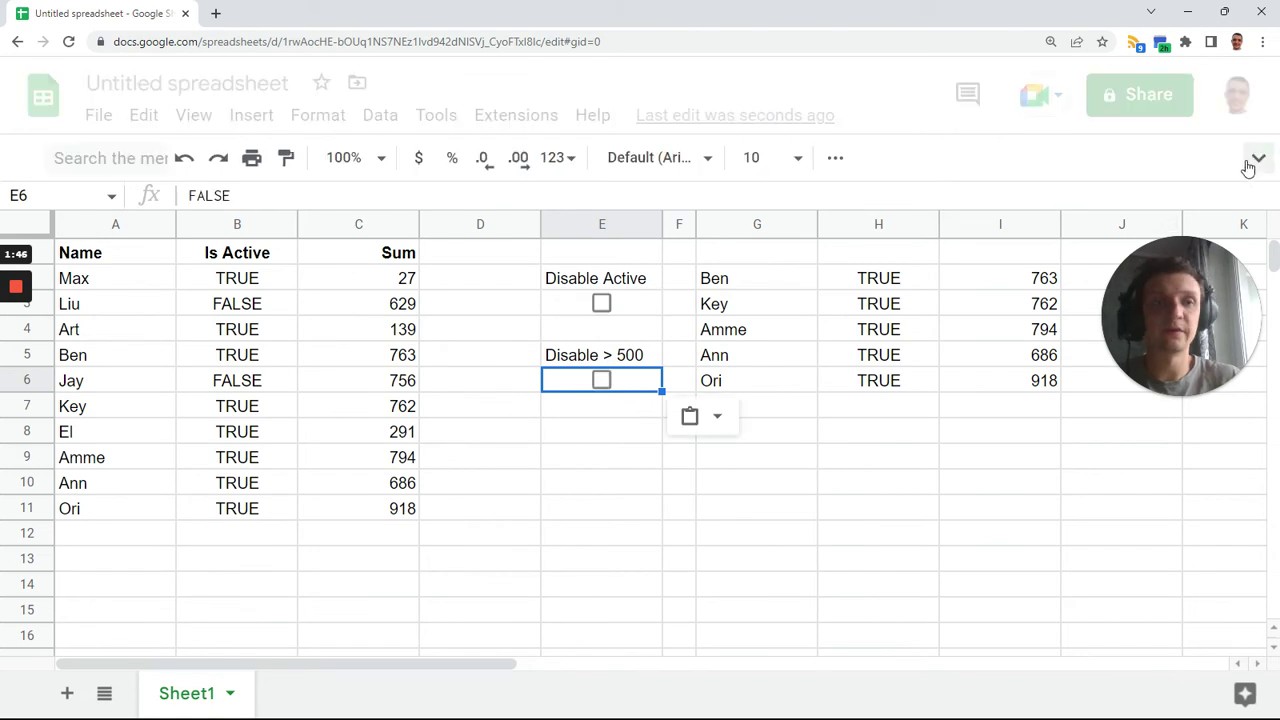
drag(1178, 300, 1198, 70)
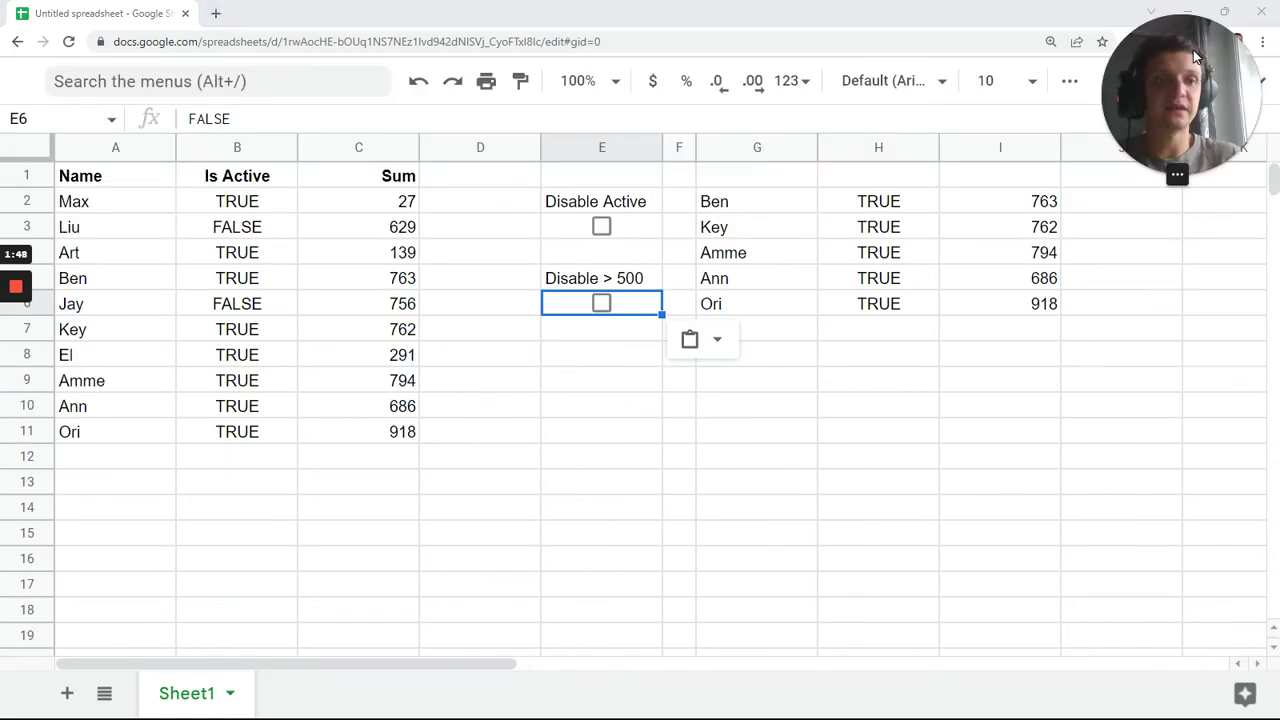
click(589, 431)
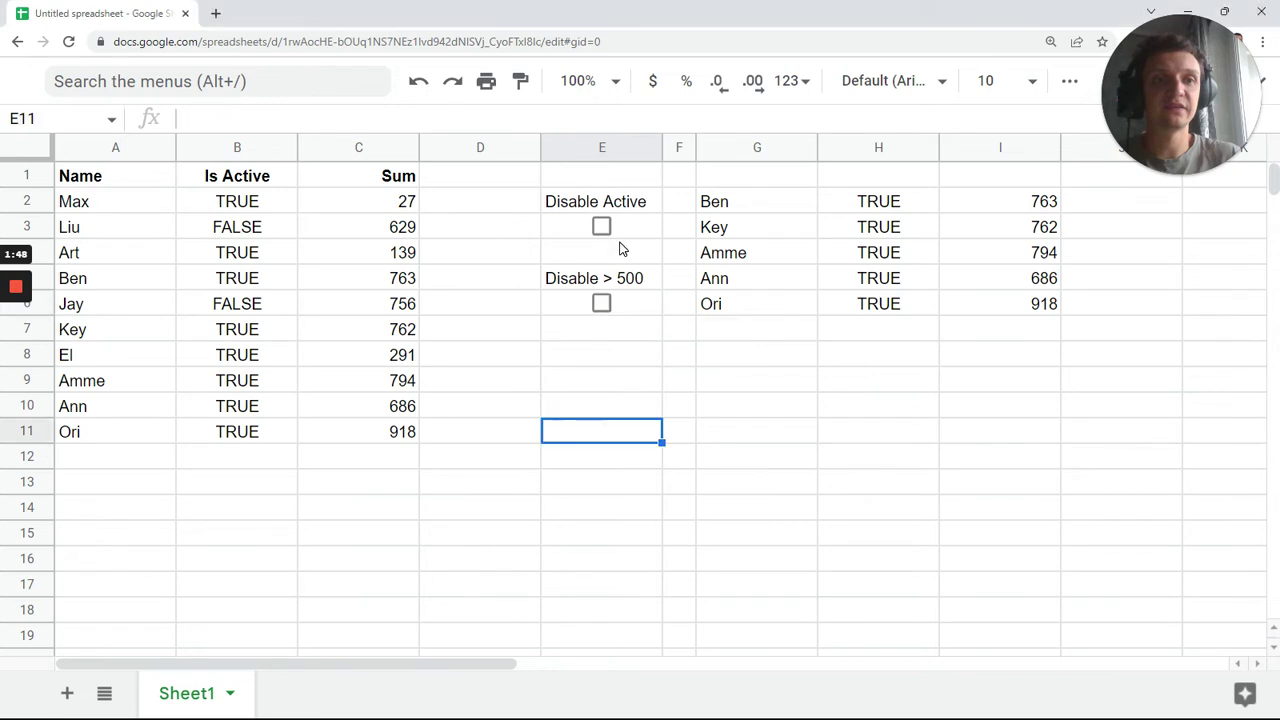
Change the G2 formula's first condition to (C2:C>500)+E6
click(736, 205)
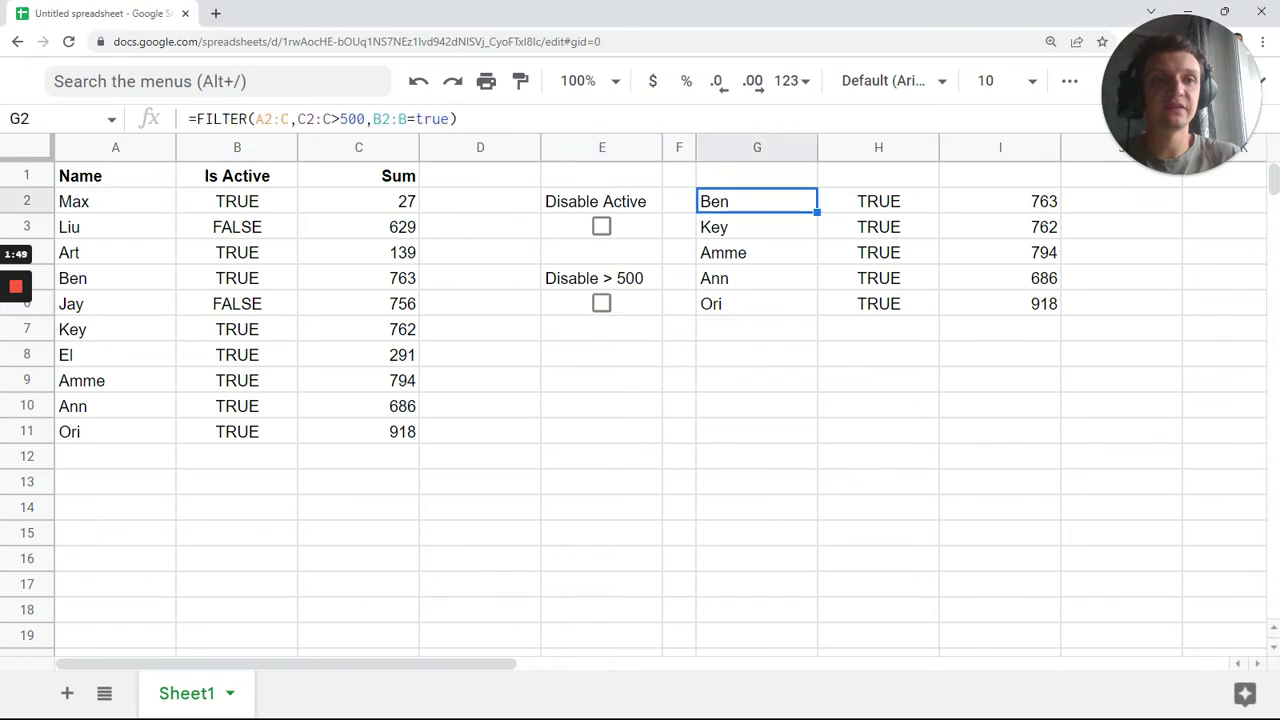
click(296, 118)
text(()
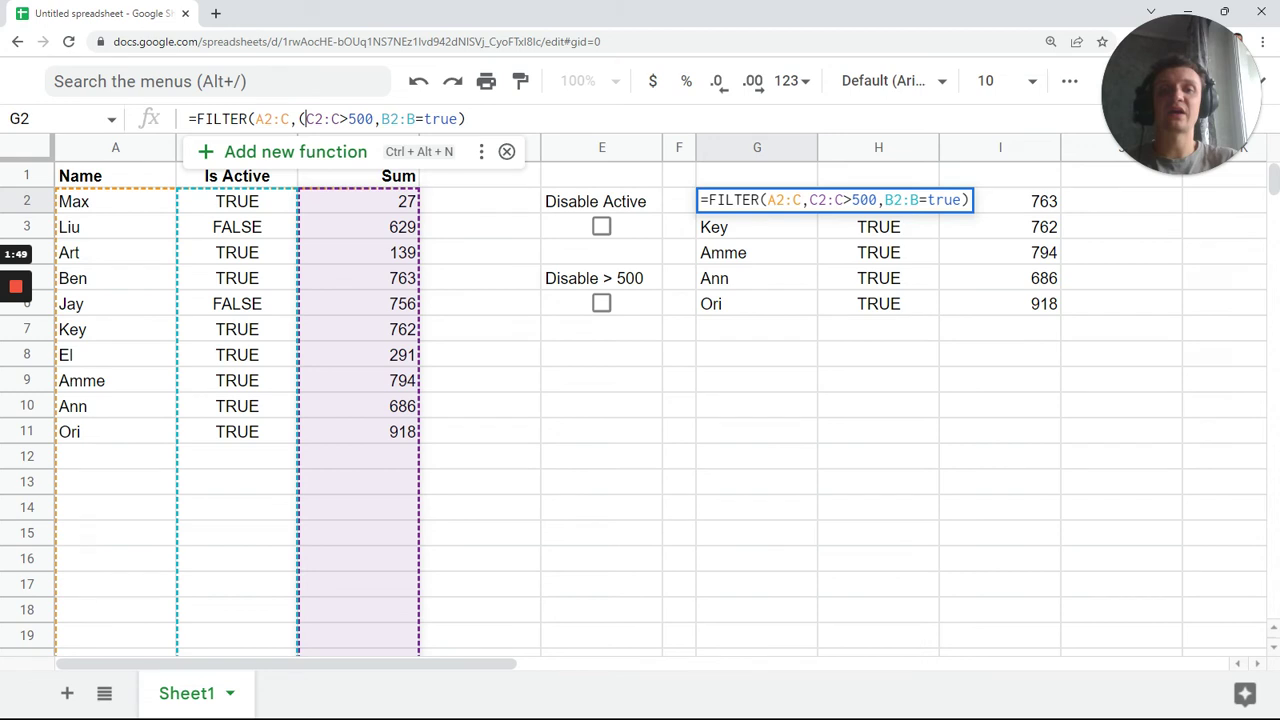
click(374, 118)
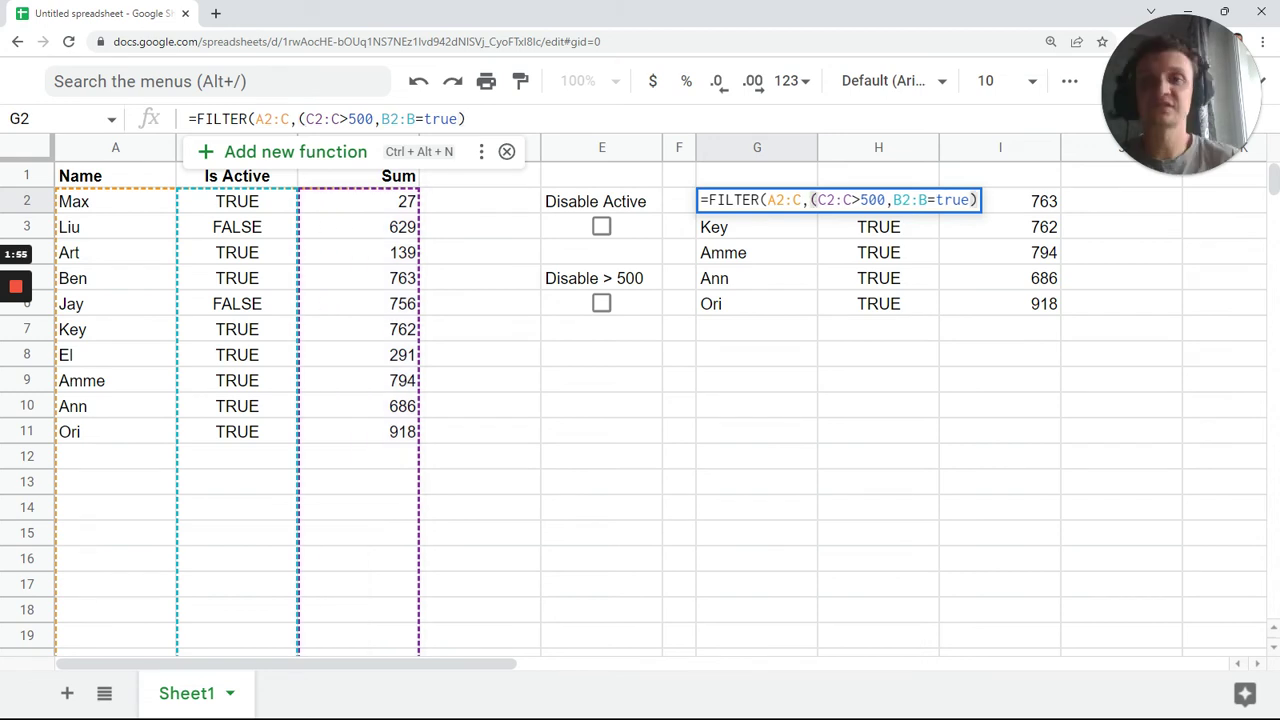
text())
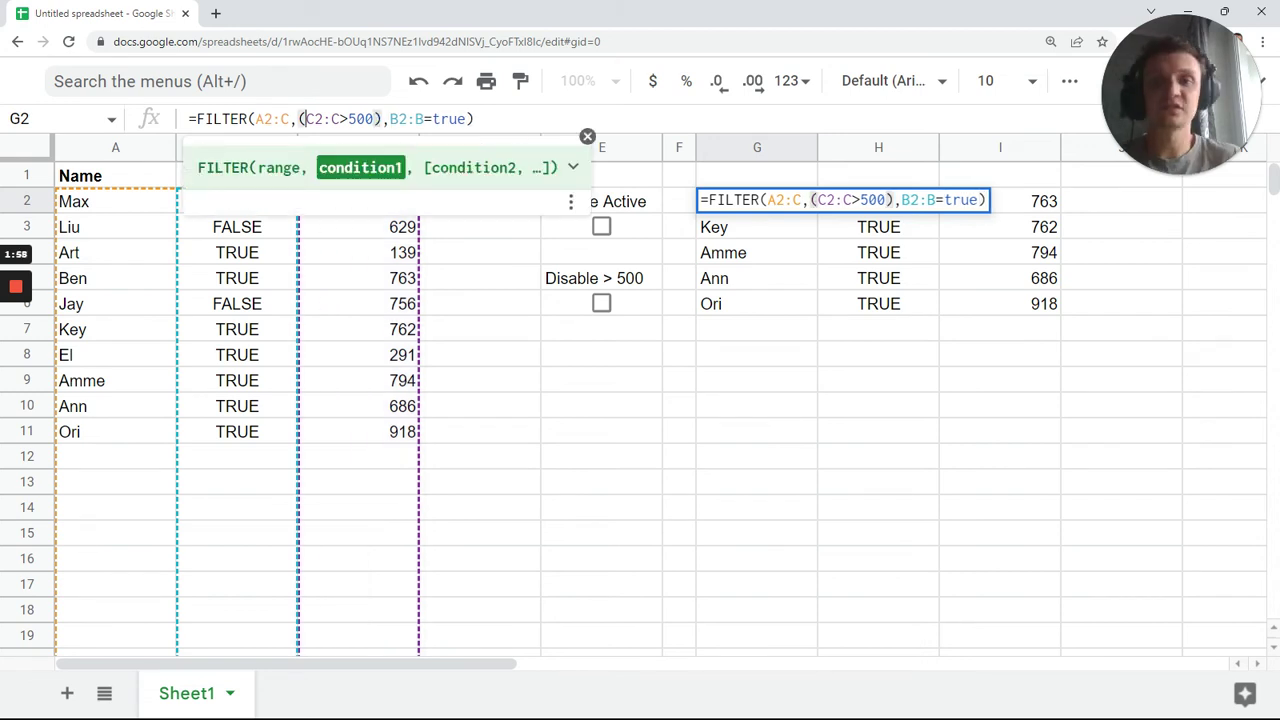
text(+)
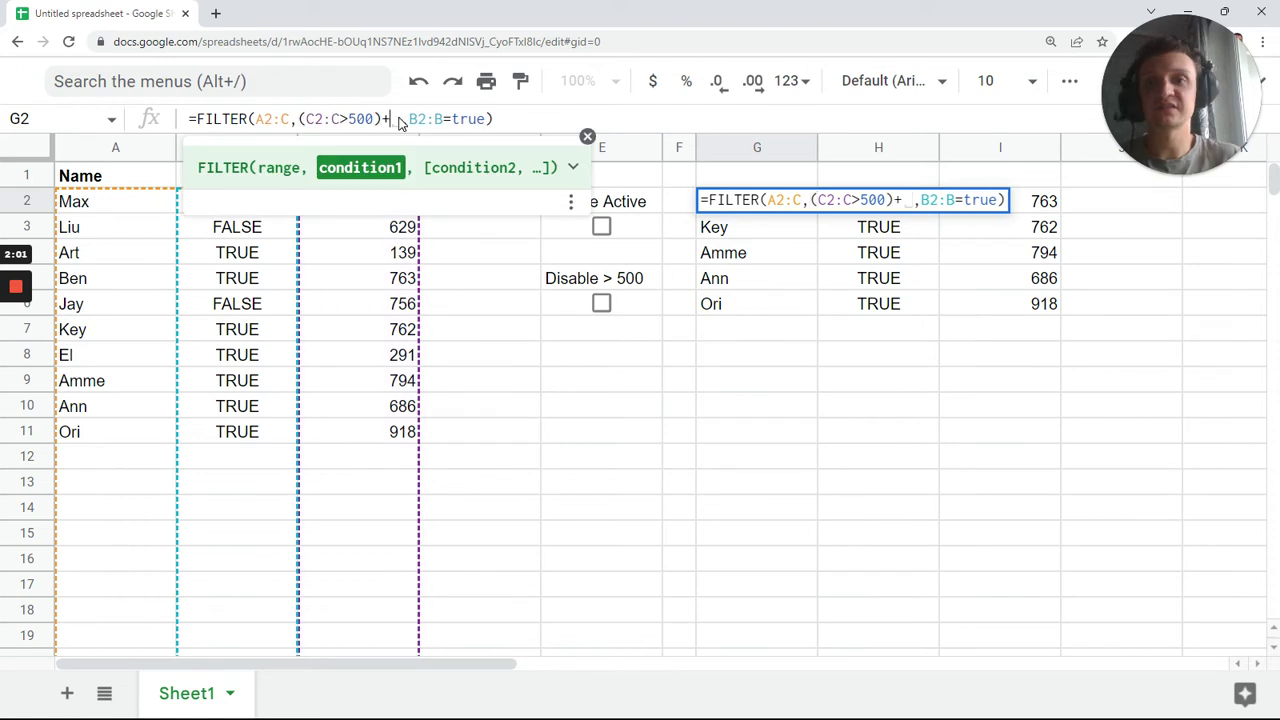
click(619, 304)
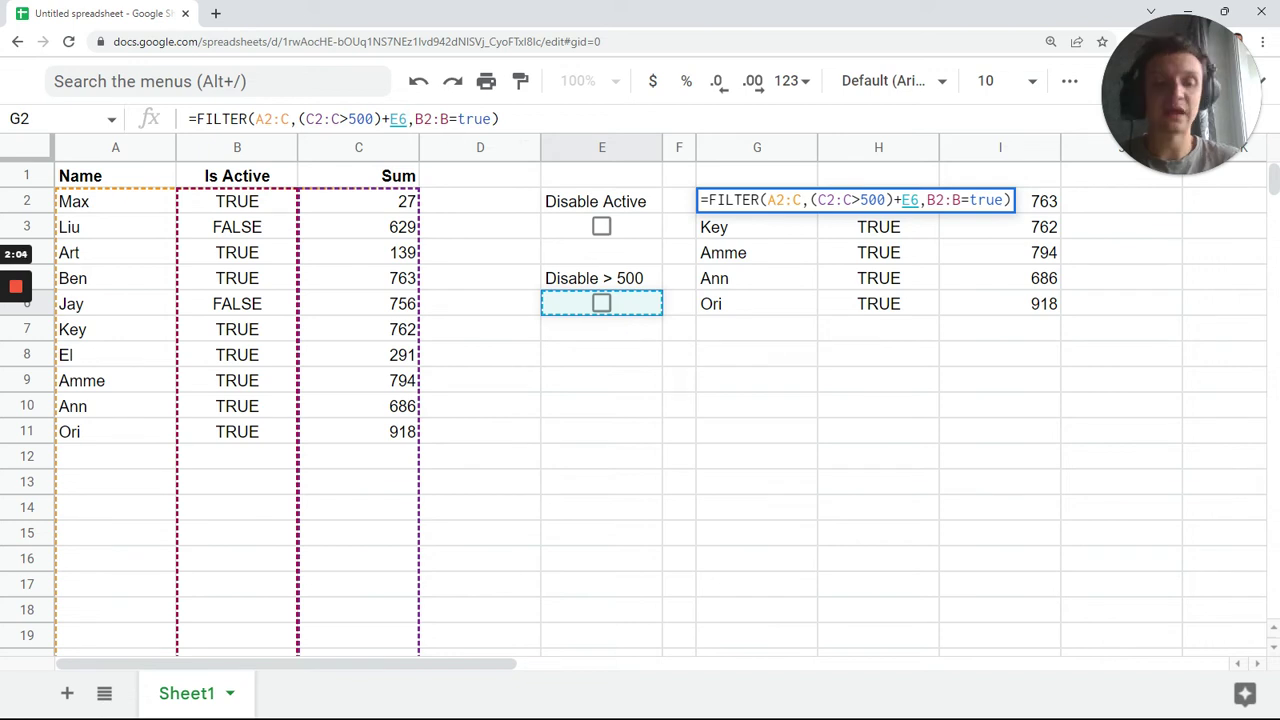
key(Tab)
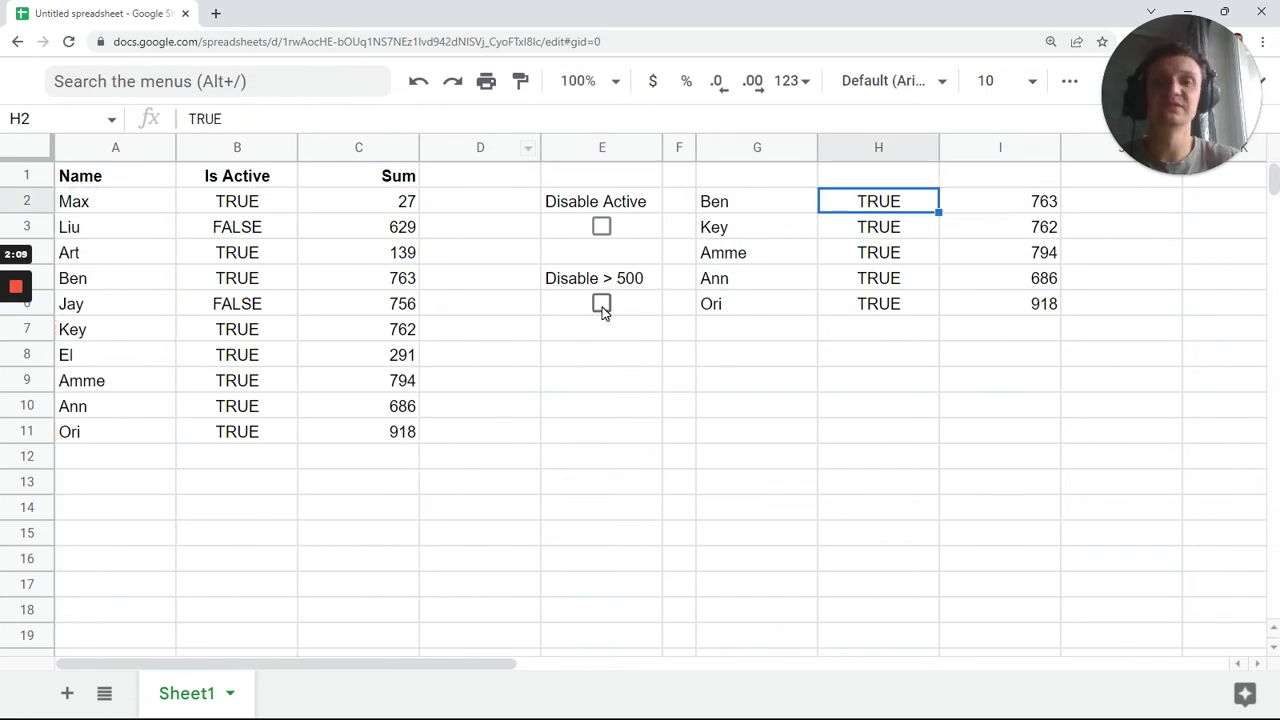
Toggle the E6 checkbox repeatedly to test the filter, ending unticked
click(601, 304)
click(601, 304)
click(601, 304)
click(601, 304)
click(602, 305)
click(602, 305)
click(602, 305)
click(601, 304)
Change the G2 formula's active condition to (B2:B=true)+E3
click(706, 205)
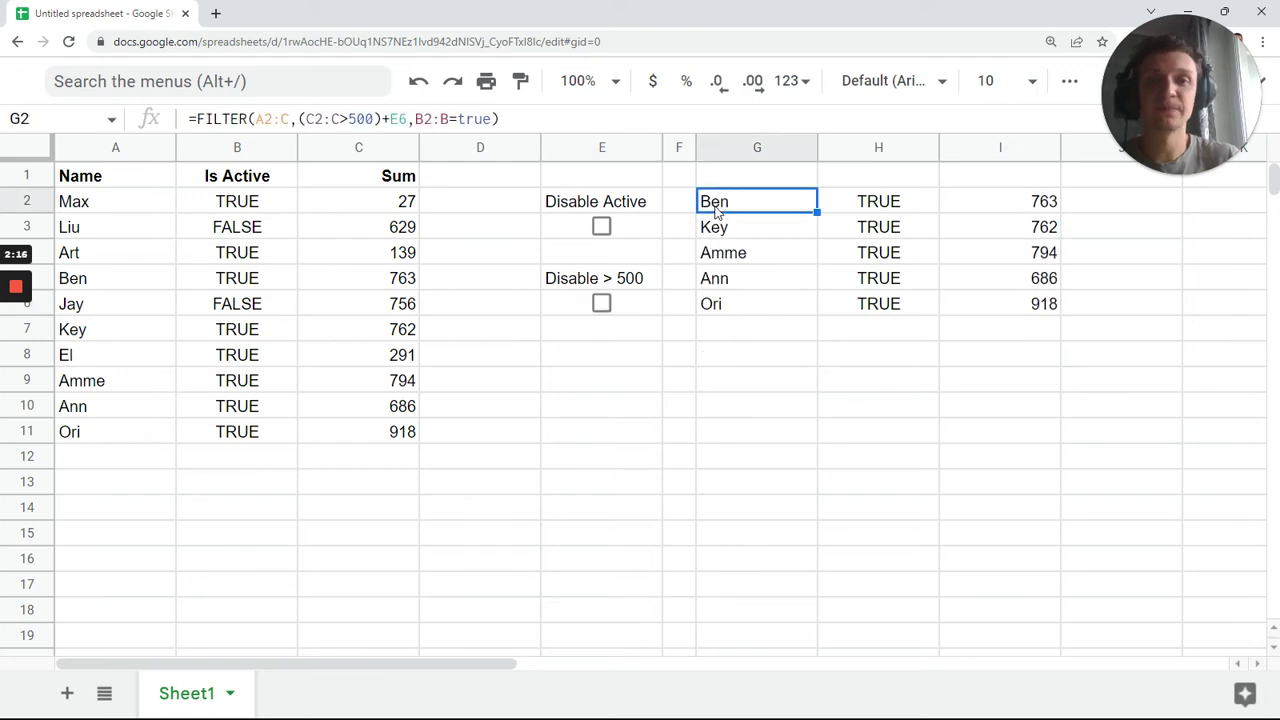
click(414, 119)
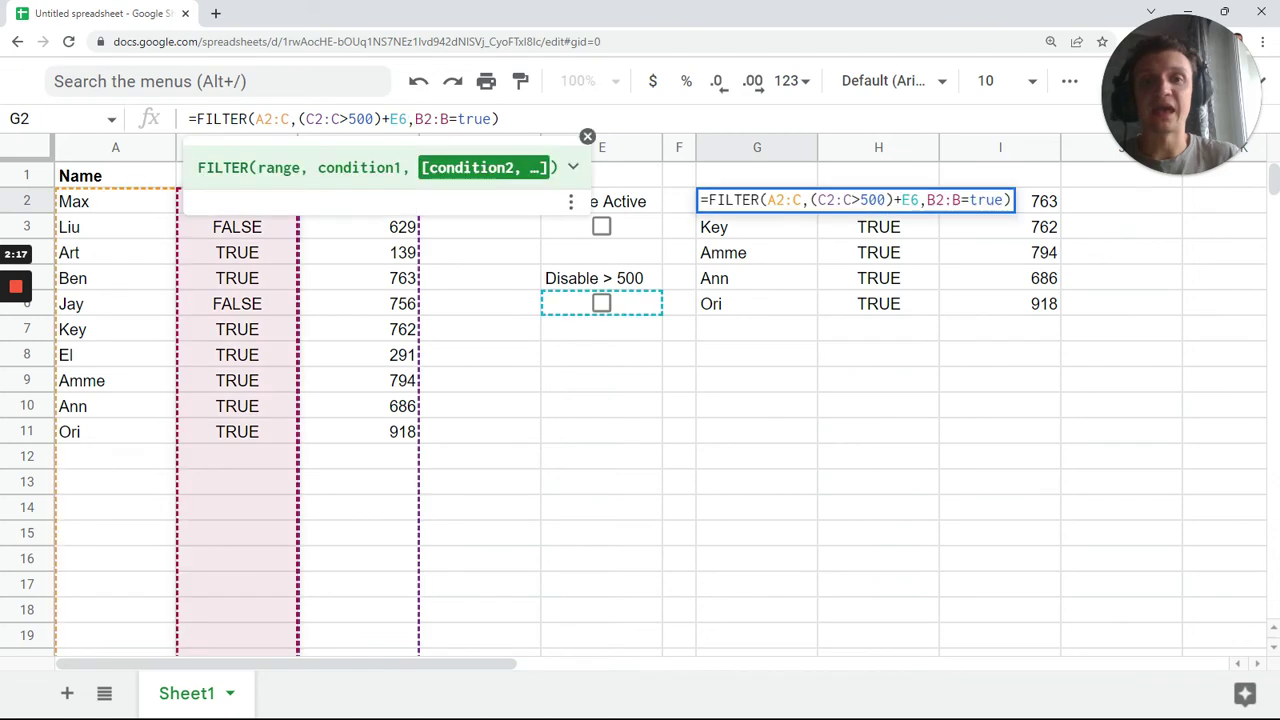
text(()
click(509, 119)
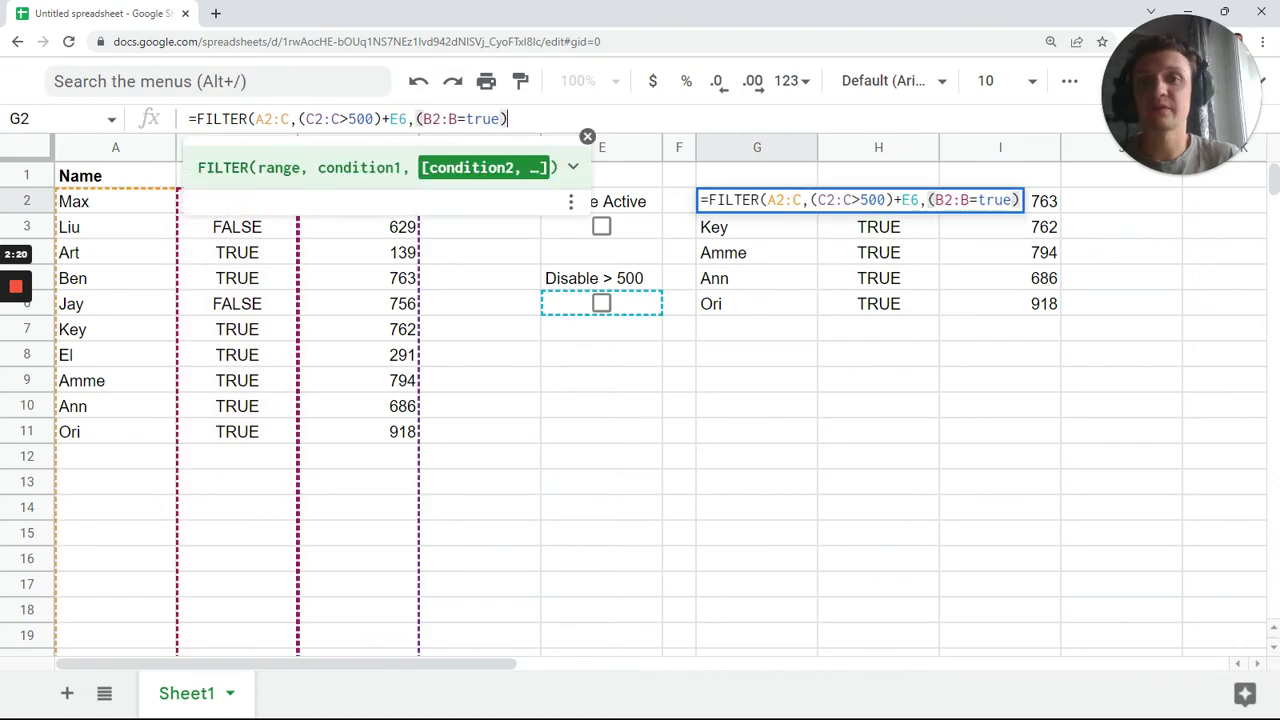
text(+)
click(630, 228)
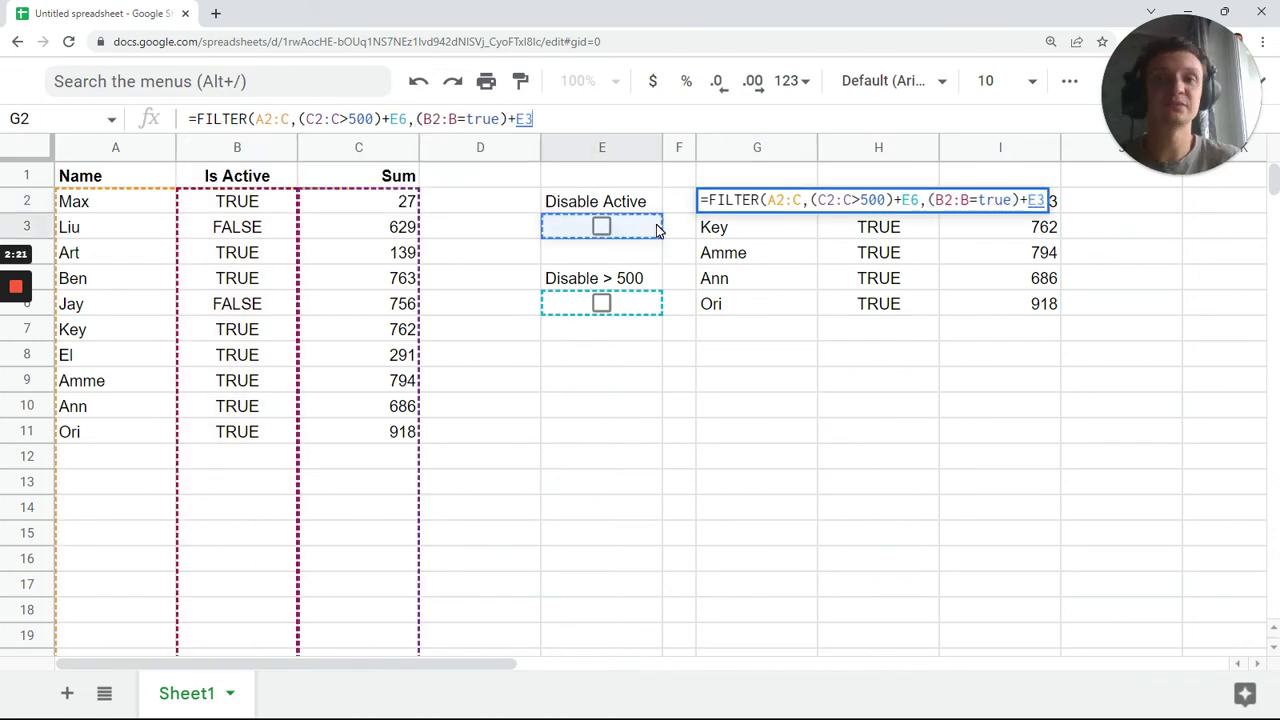
key(Return)
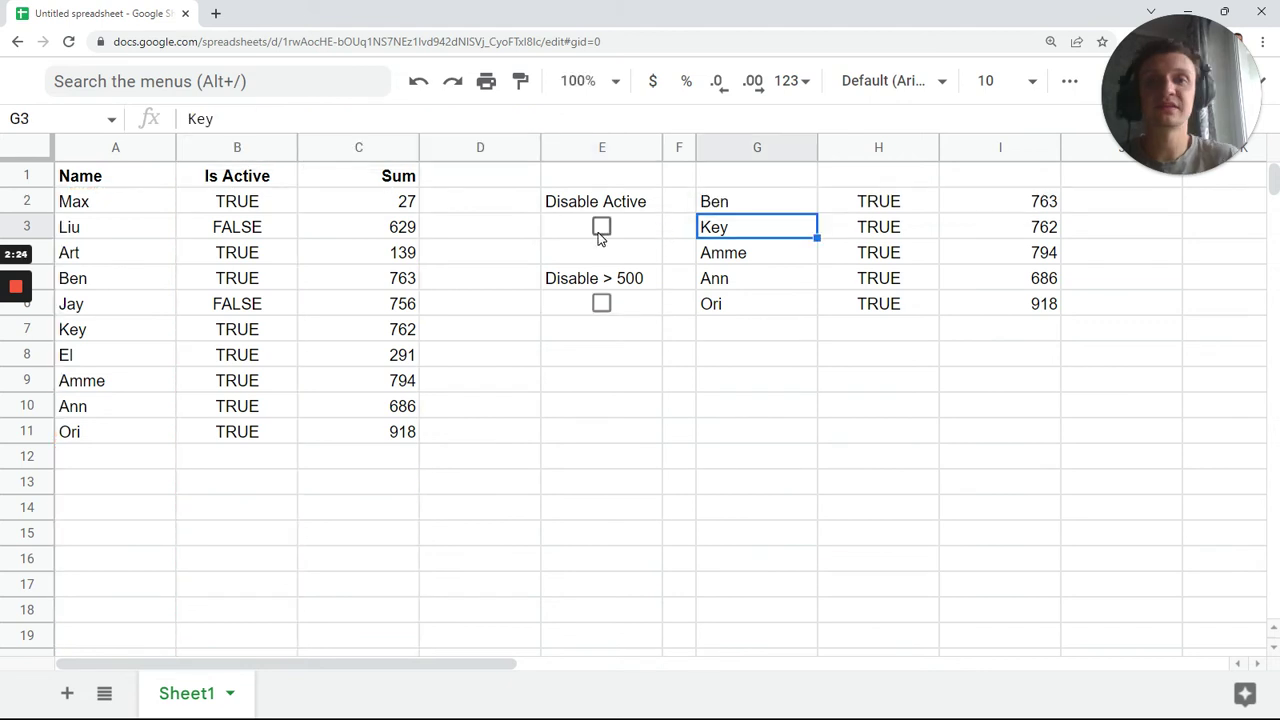
click(600, 229)
click(600, 229)
click(600, 229)
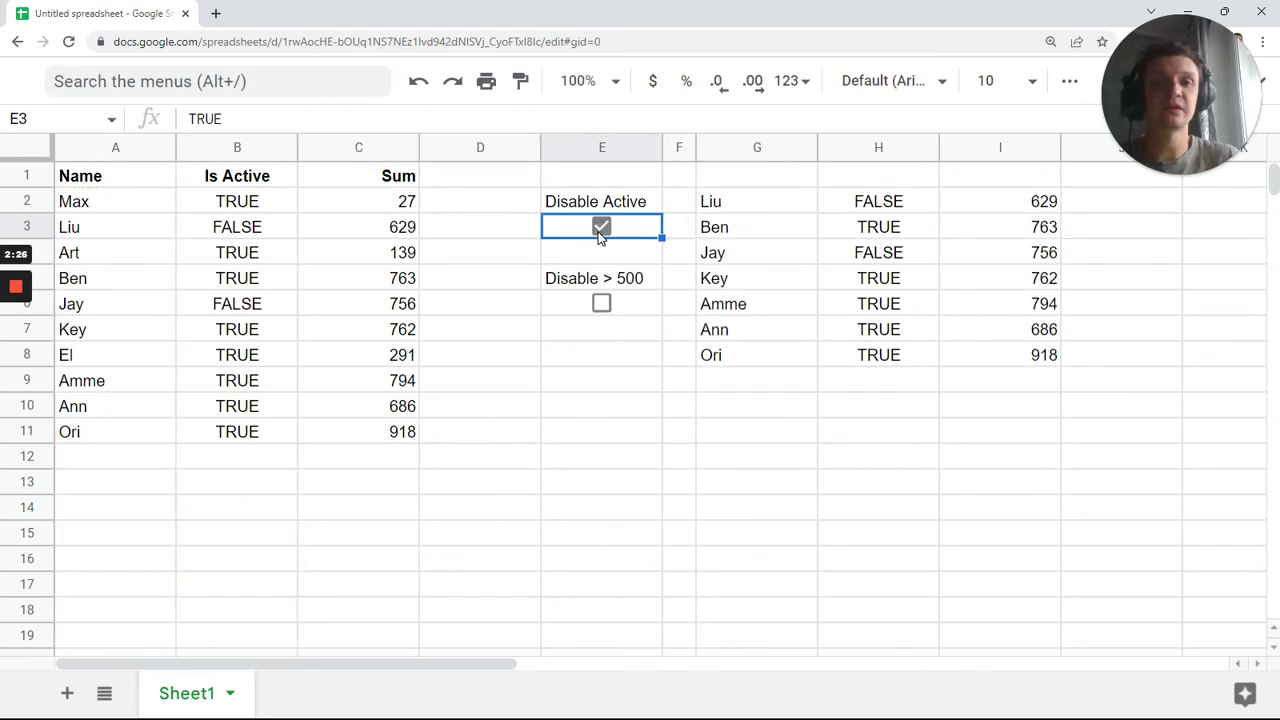
click(601, 304)
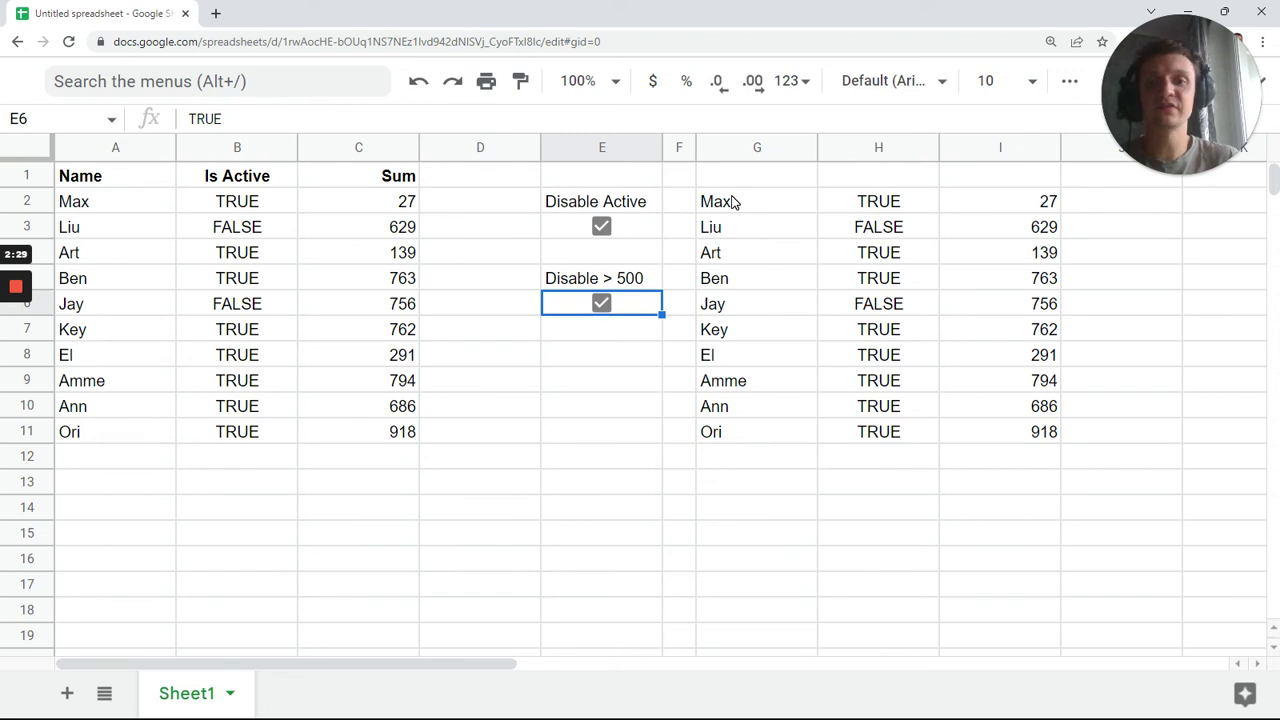
click(735, 203)
key(Return)
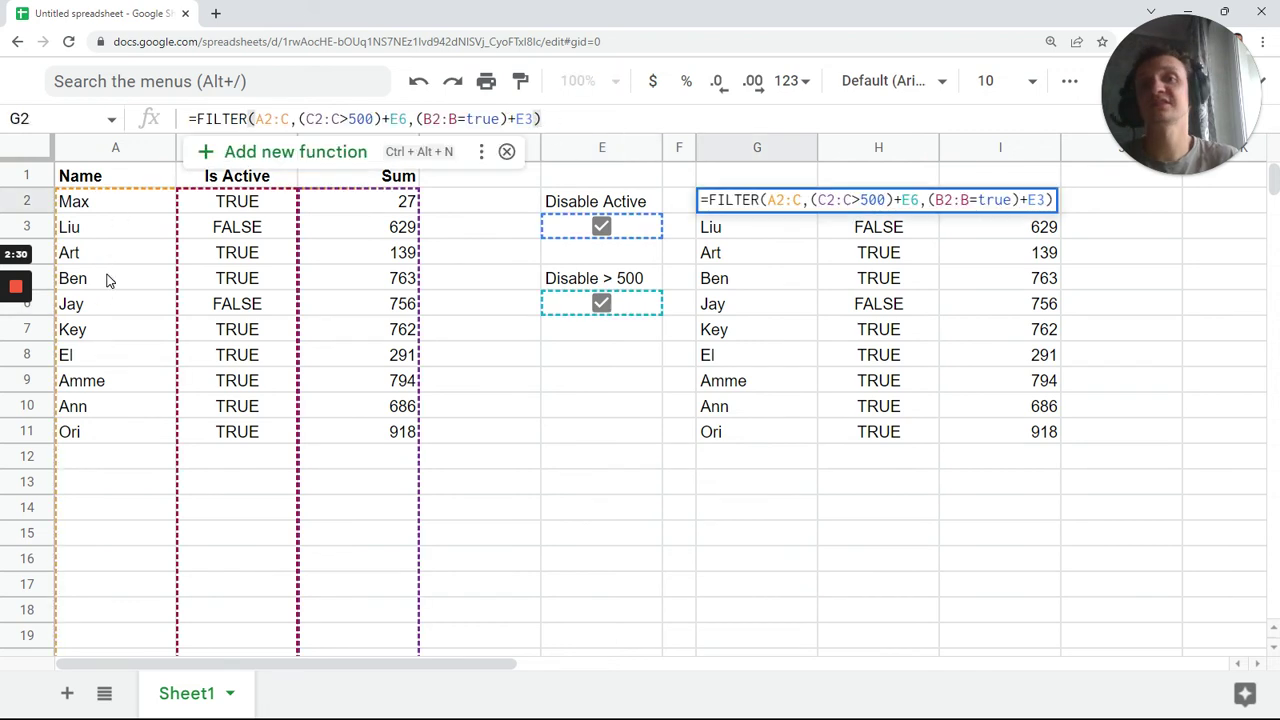
key(Tab)
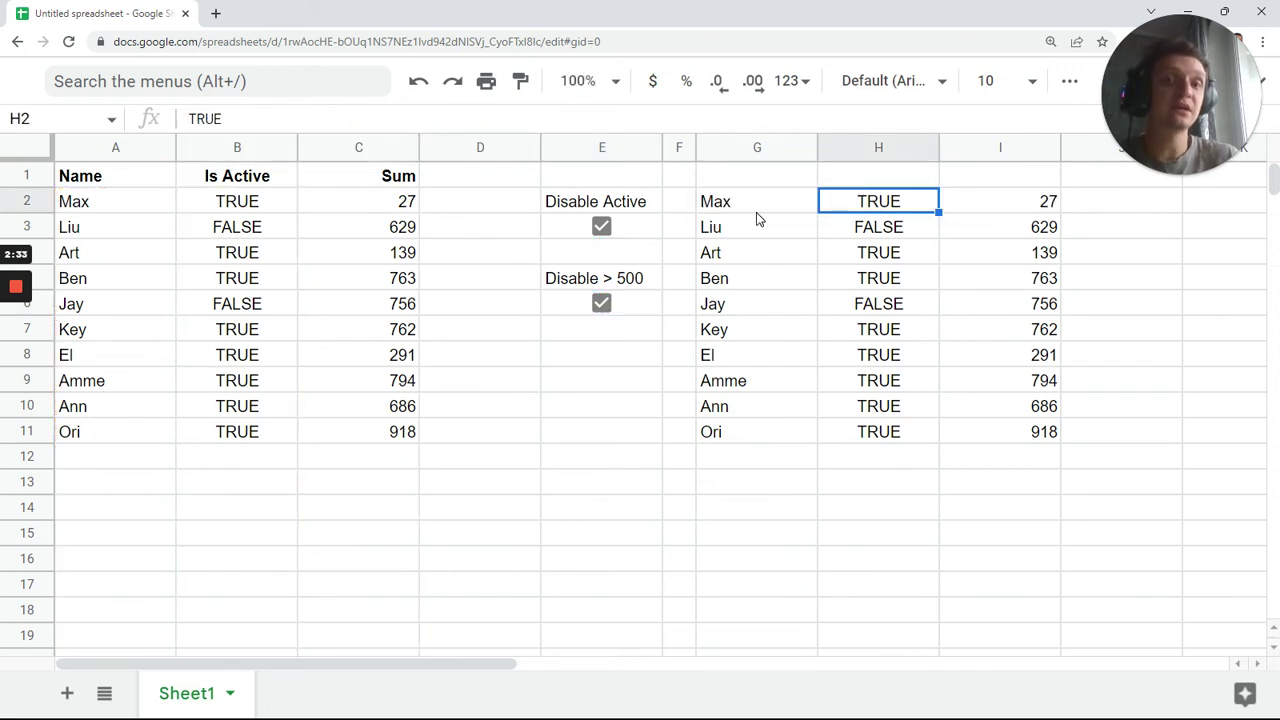
click(756, 212)
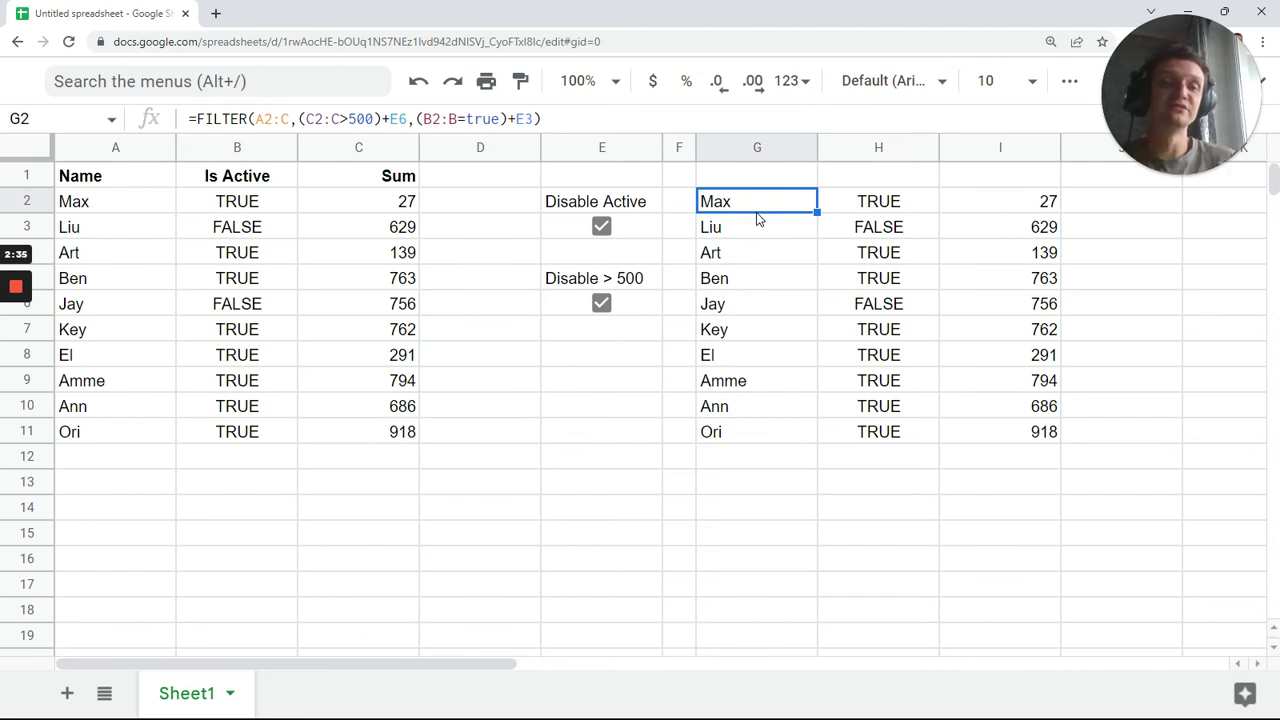
click(601, 226)
click(601, 303)
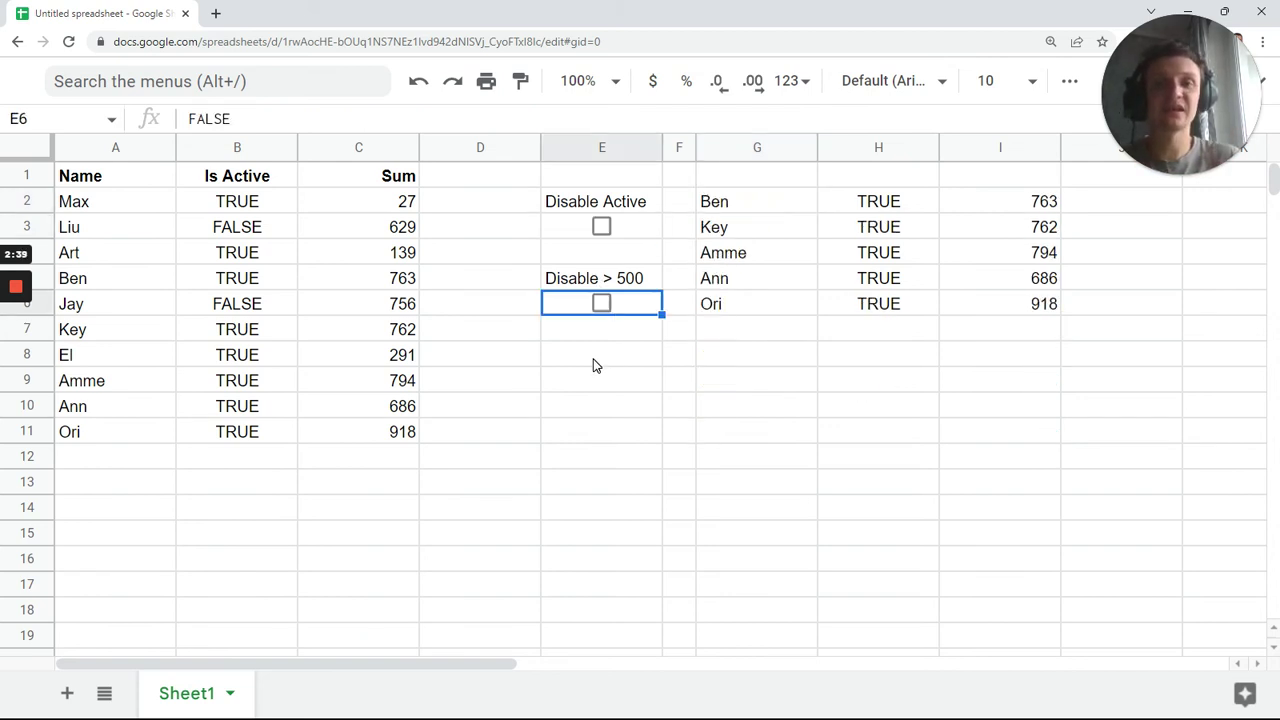
click(596, 358)
key(Up)
key(Up)
key(Up)
key(Up)
key(Up)
key(Up)
key(Right)
key(Right)
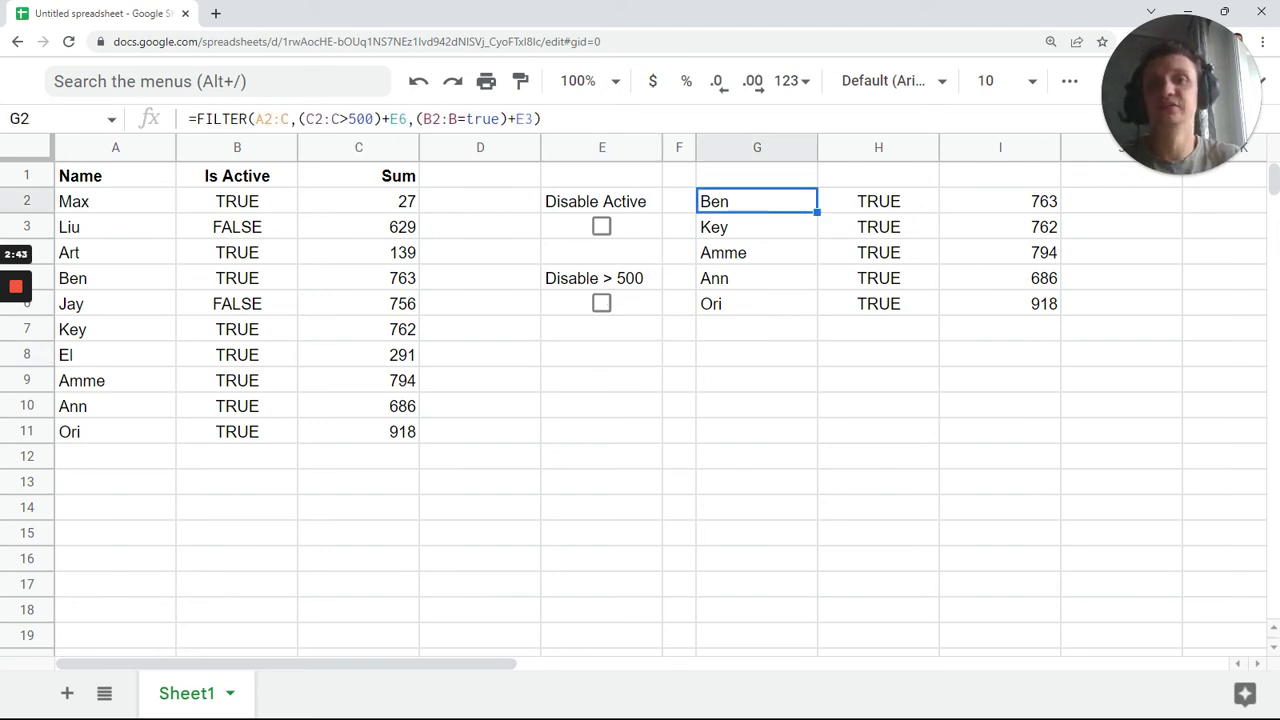
Rename the E2 label from 'Disable Active' to 'Enable Active'
double_click(572, 206)
drag(598, 200, 529, 198)
text(Enable)
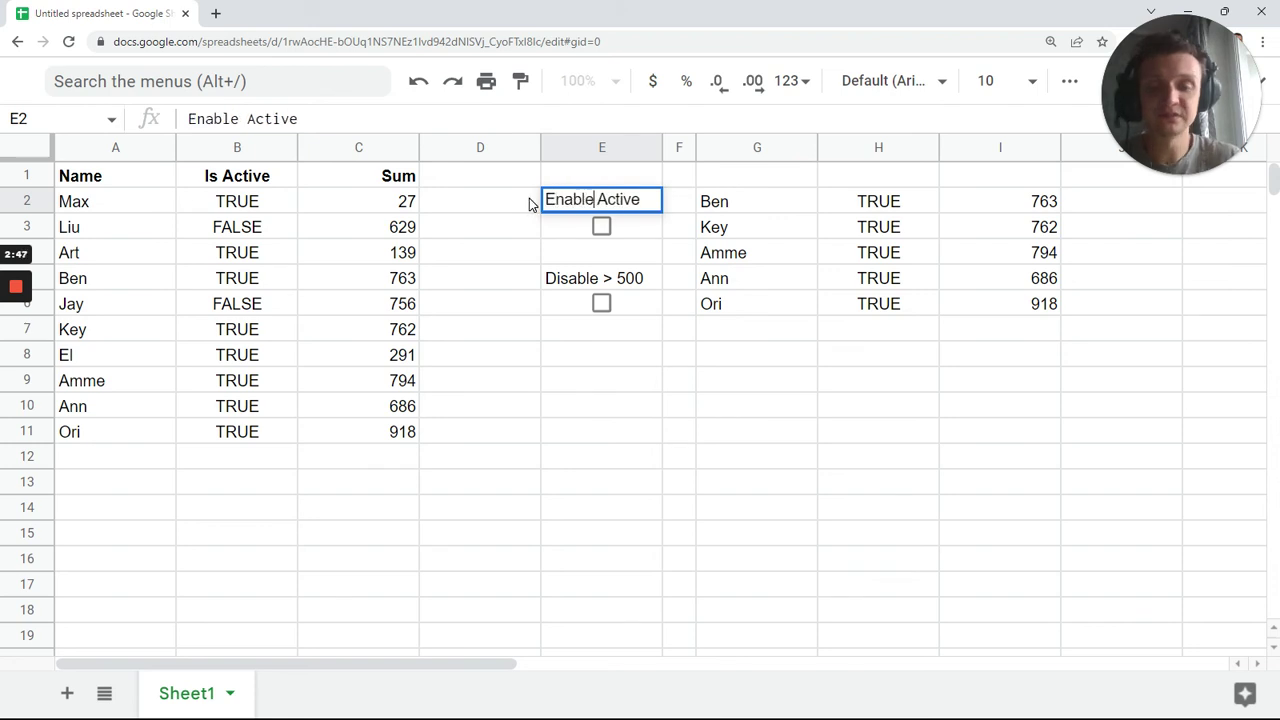
key(Tab)
Rename the E5 label from 'Disable > 500' to 'Enable > 500'
double_click(582, 284)
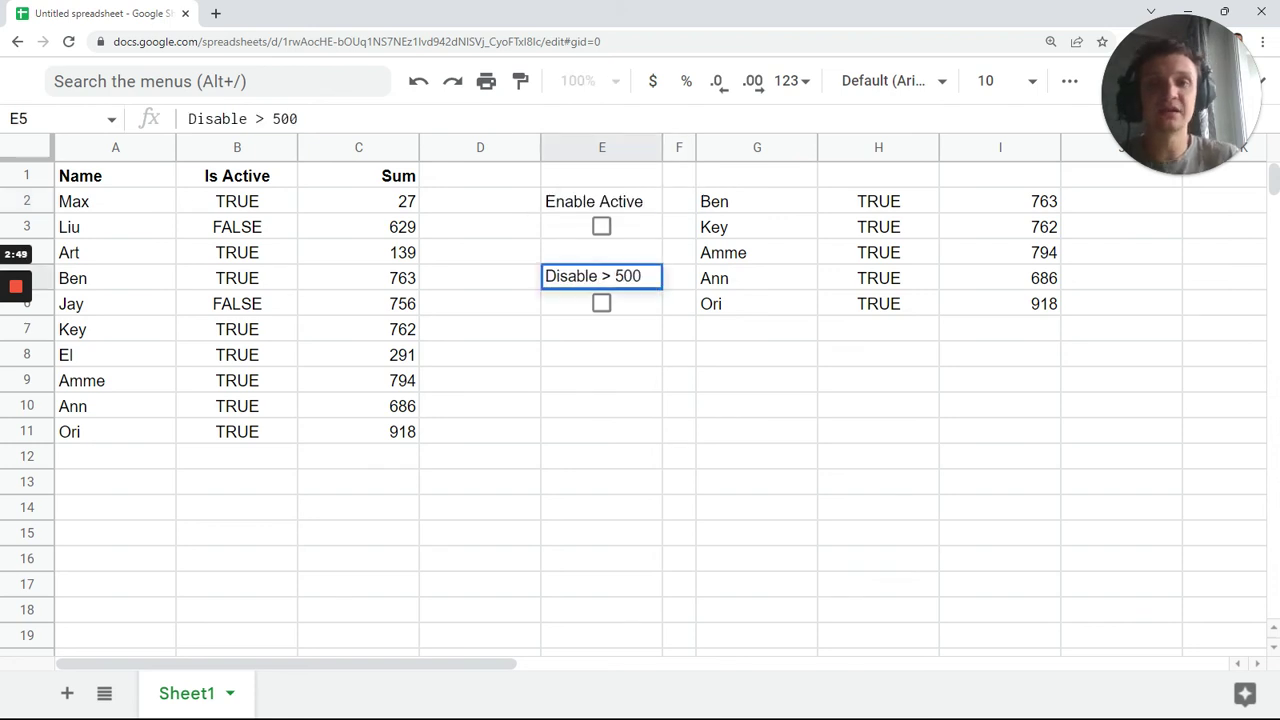
drag(598, 277, 534, 268)
text(Enable)
key(Tab)
click(726, 210)
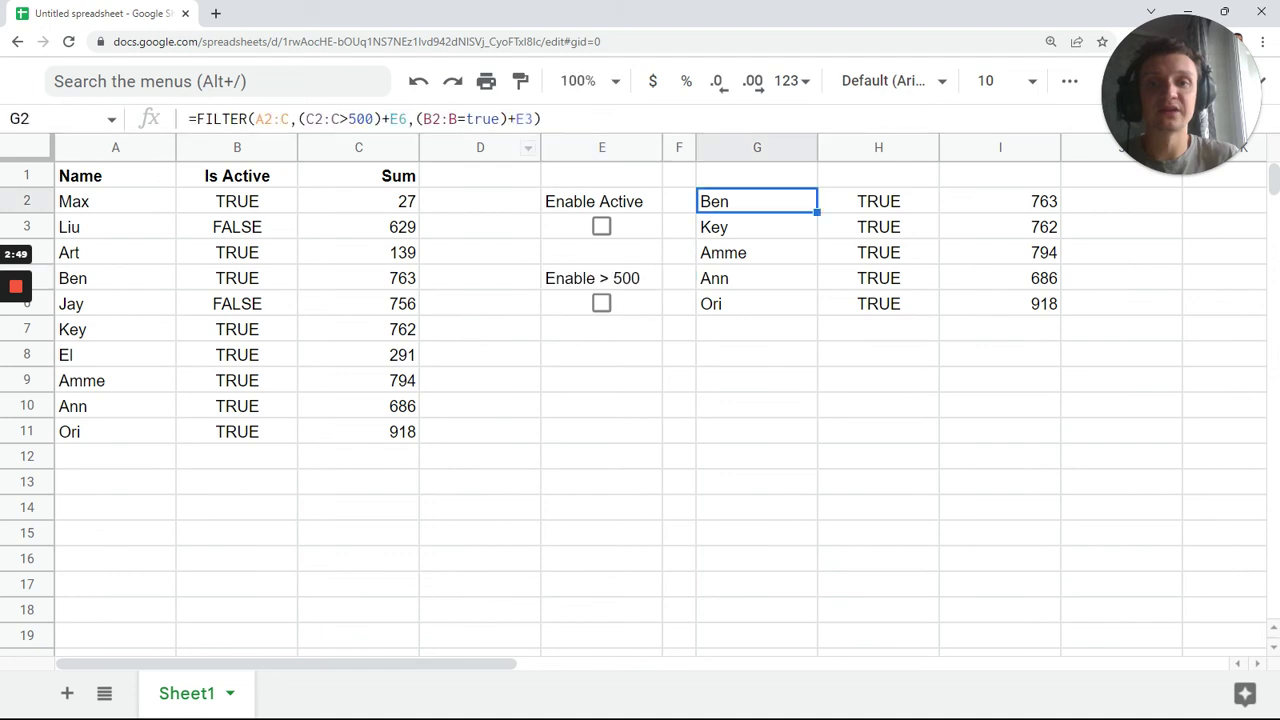
click(389, 118)
Wrap the E6 and E3 references in the G2 formula with not()
text(not()
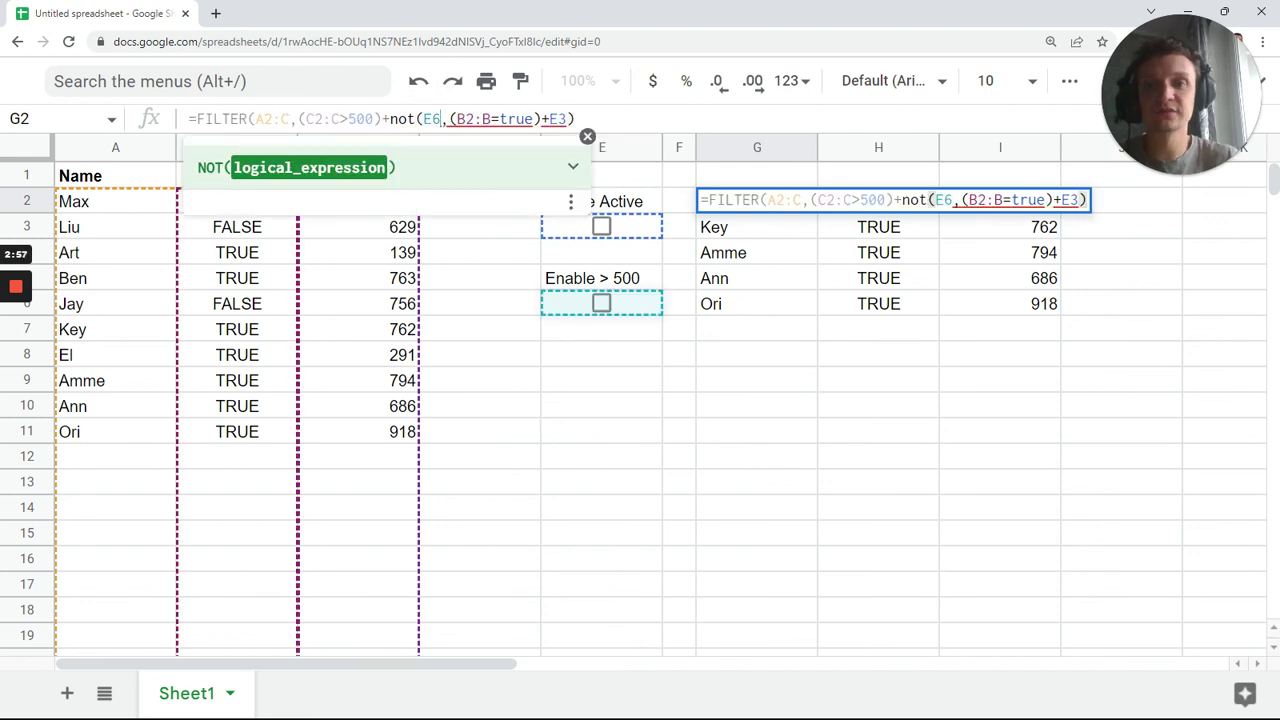
key(Right)
key(Right)
text())
key(shift+Left)
key(shift+Left)
key(shift+Left)
key(shift+Left)
key(shift+Left)
key(shift+Left)
key(shift+Left)
key(Left)
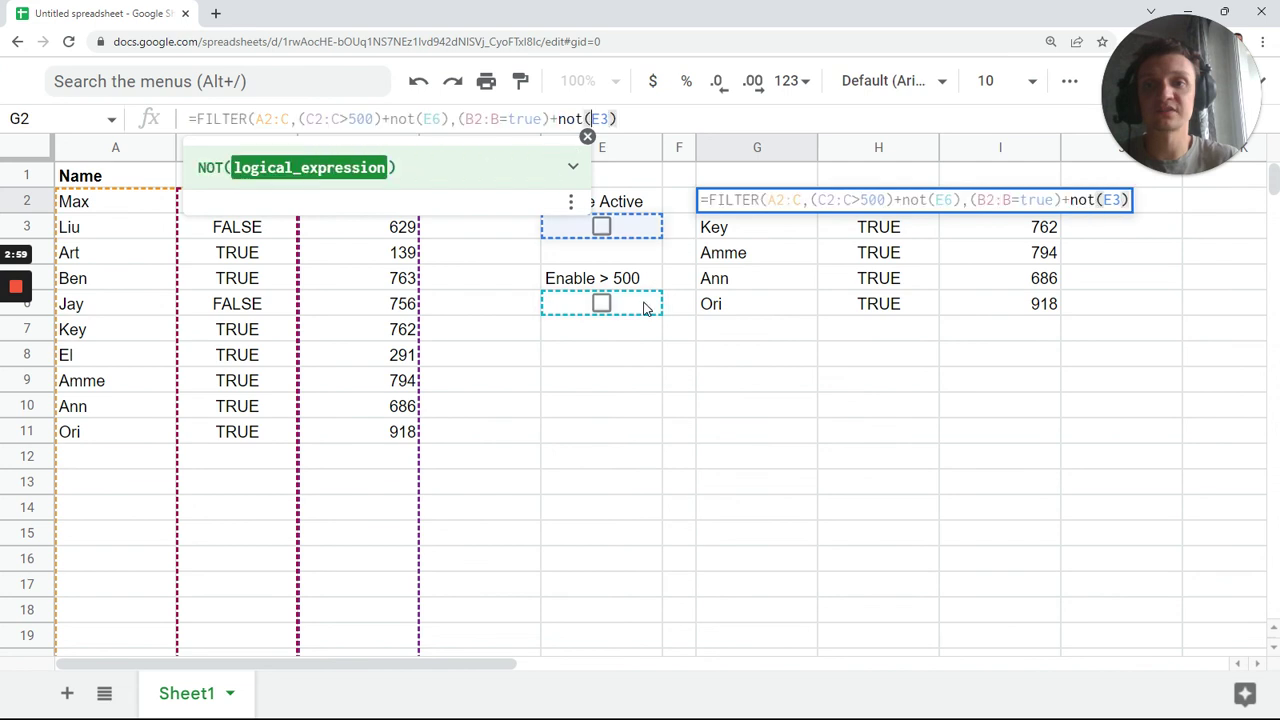
key(Tab)
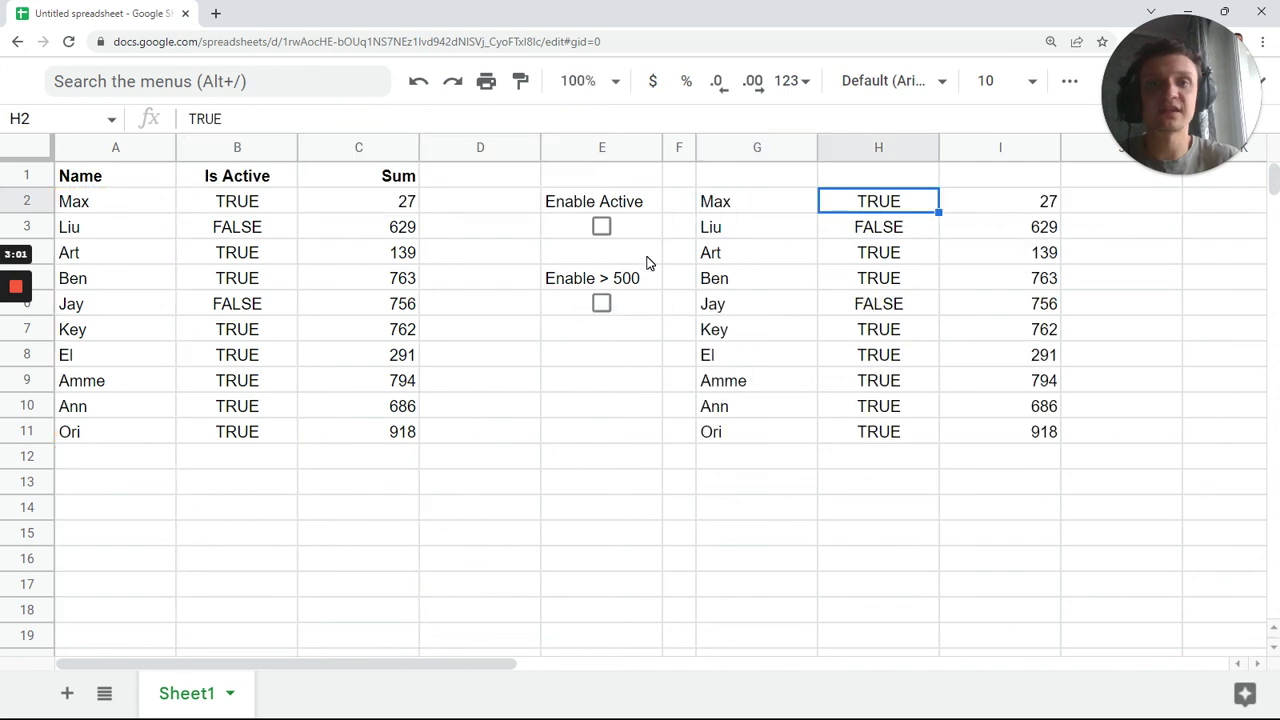
Tick the E3 and E6 checkboxes to turn both criteria on
click(601, 228)
click(601, 303)
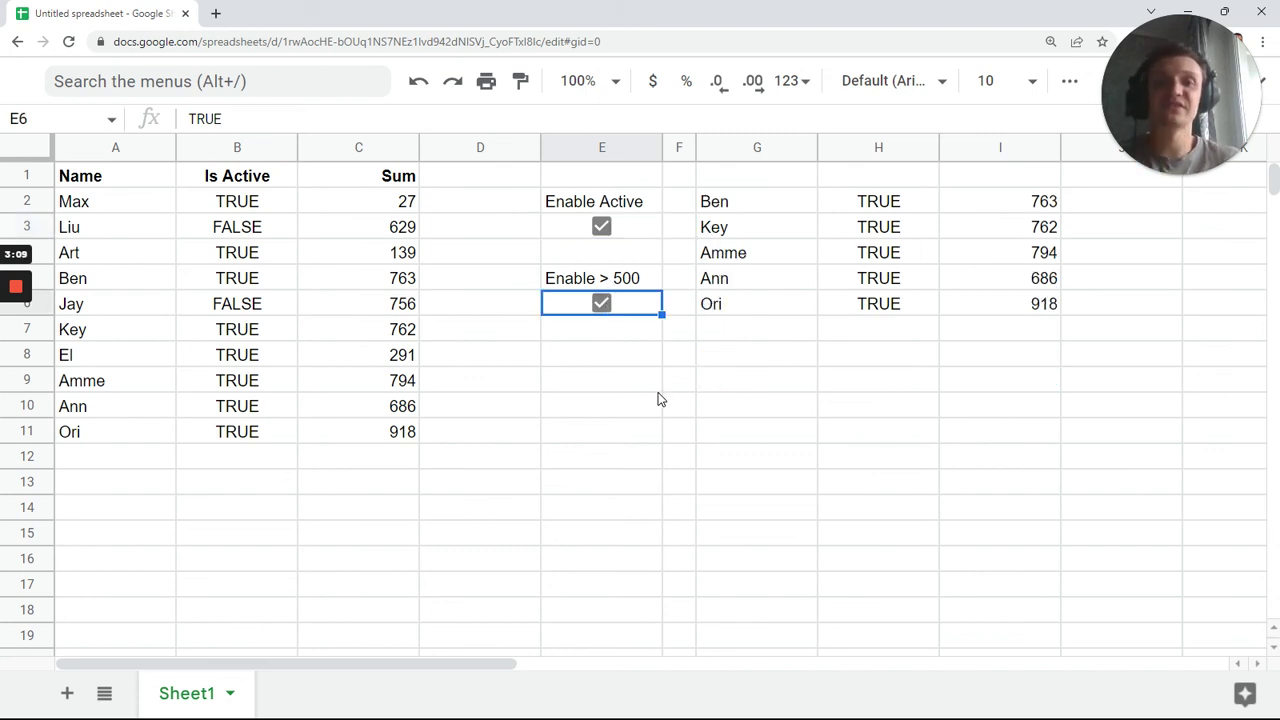
mouse_move(10, 292)
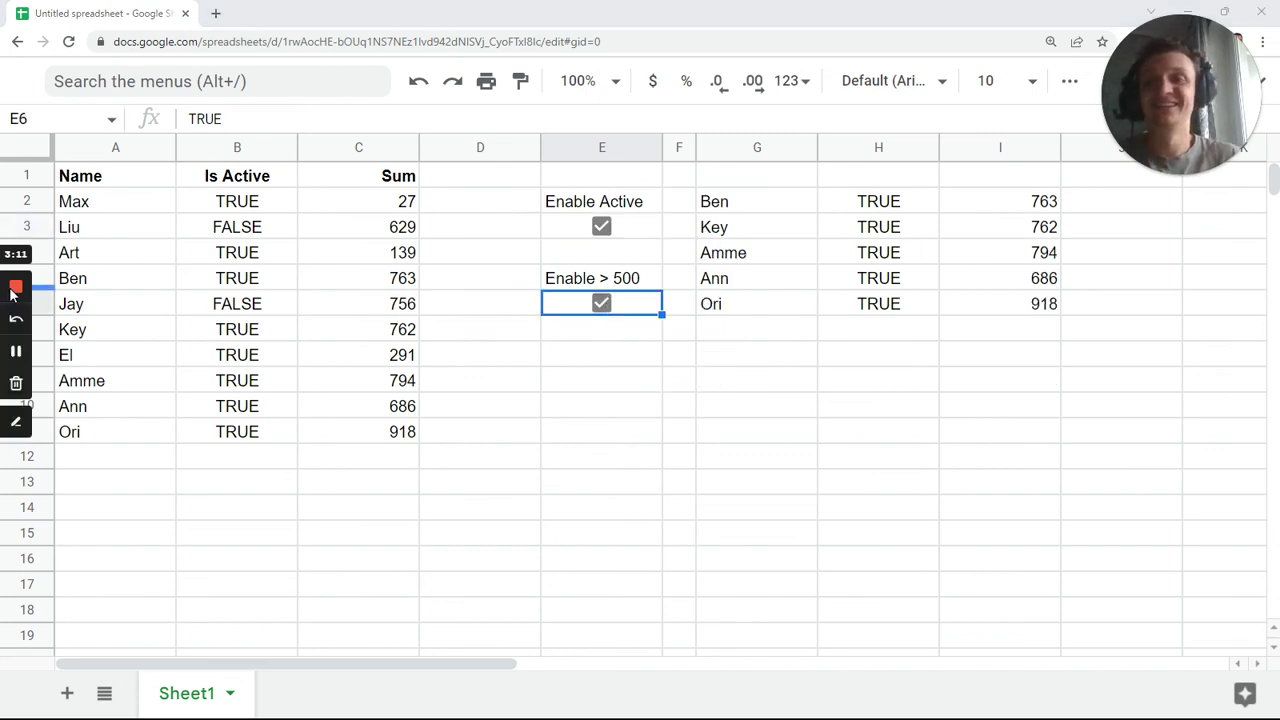